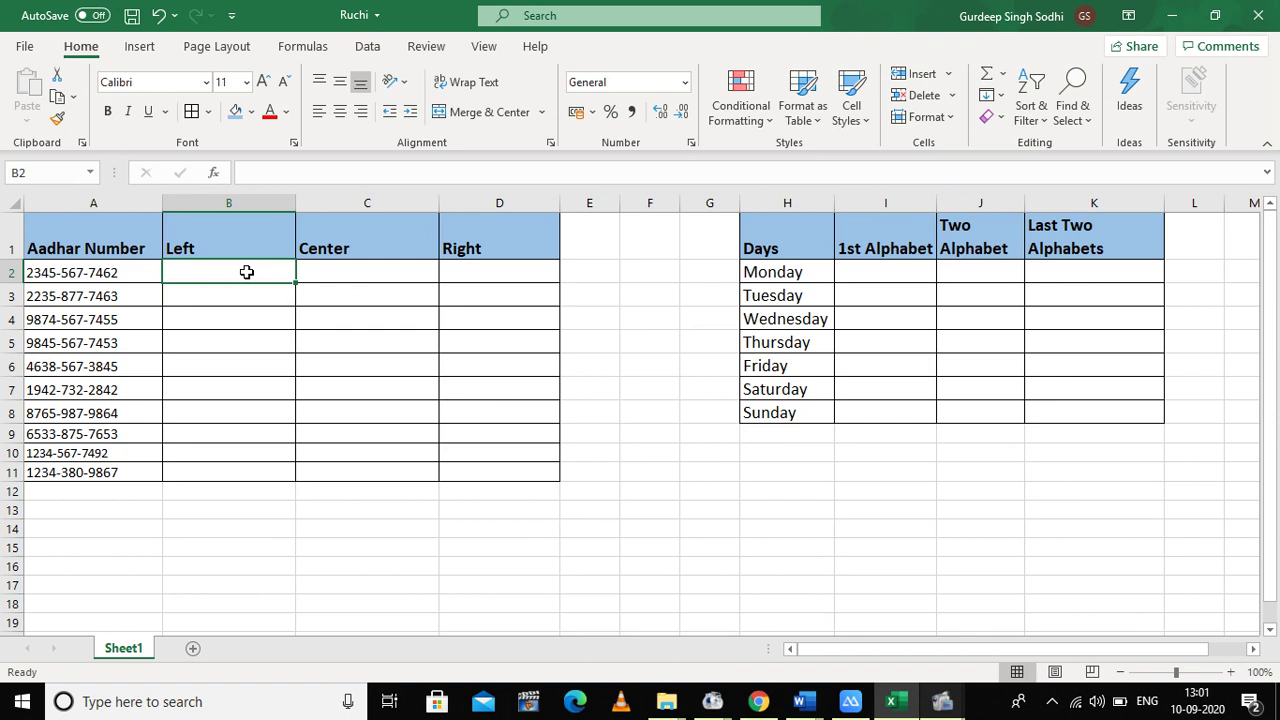
Enter 2345 in B2 and Flash Fill the Left column with each Aadhar number's first four digits.
type("2345")
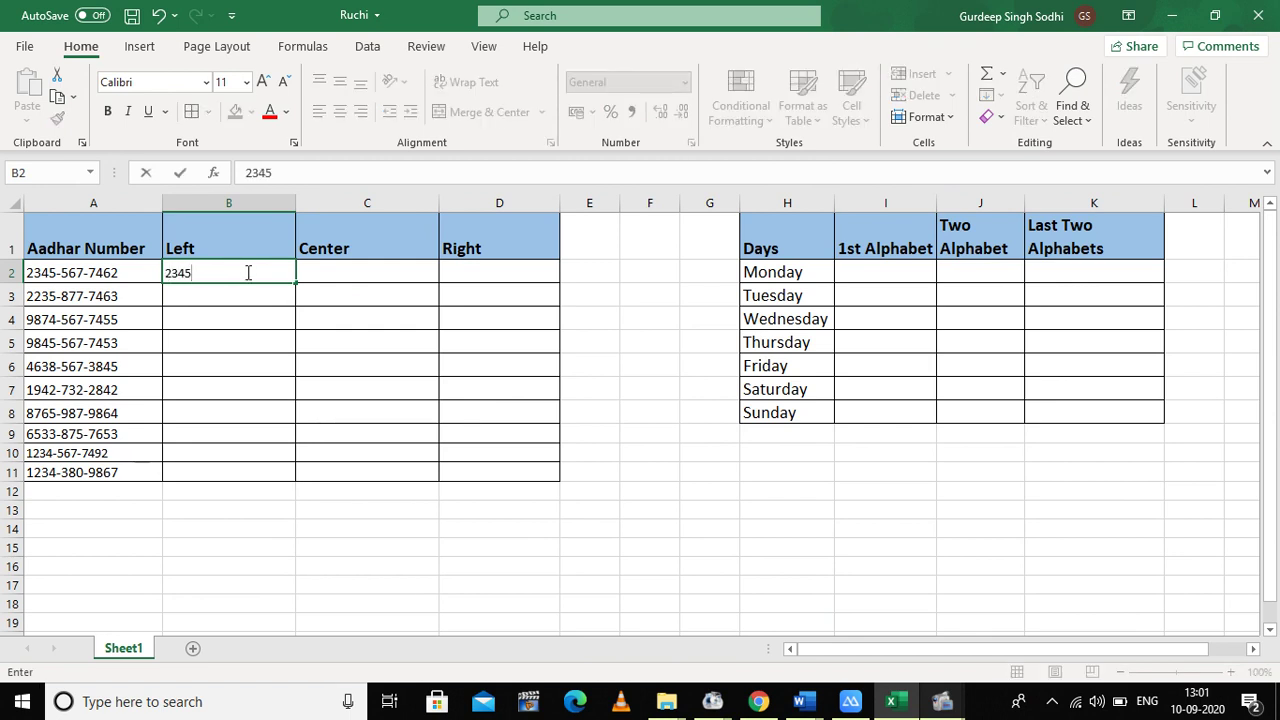
left_click(245, 302)
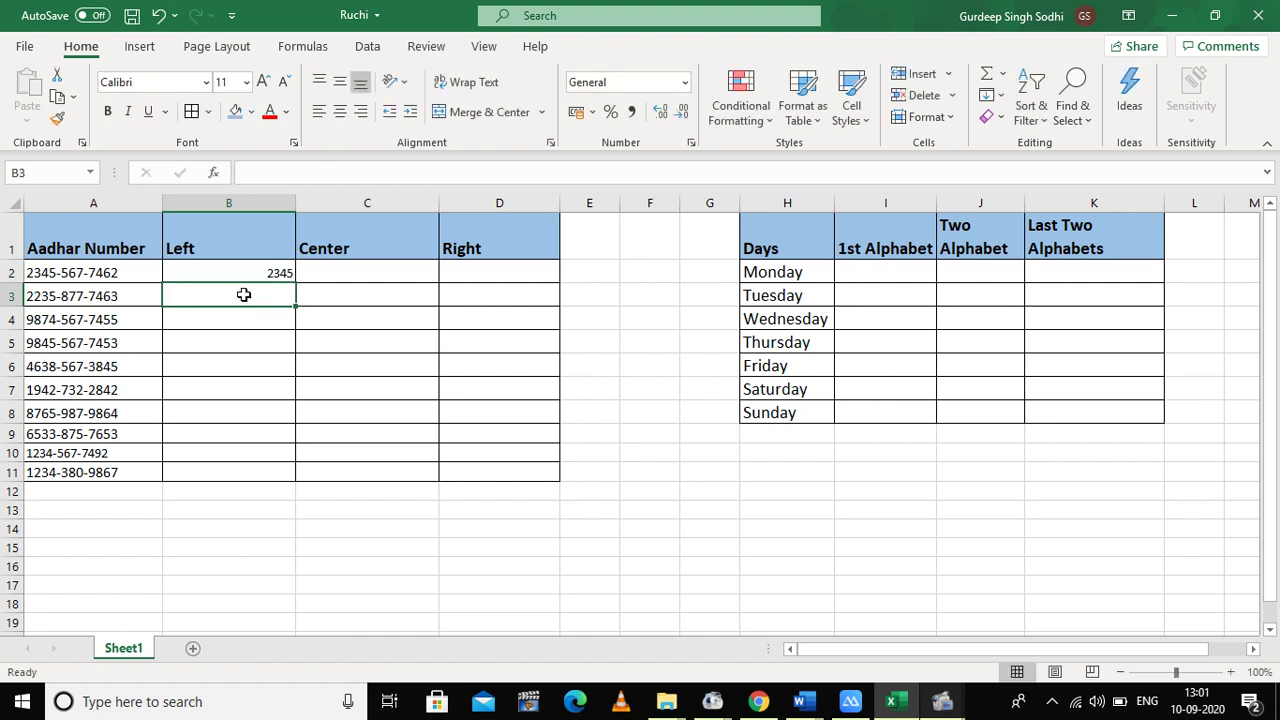
key("ctrl+e")
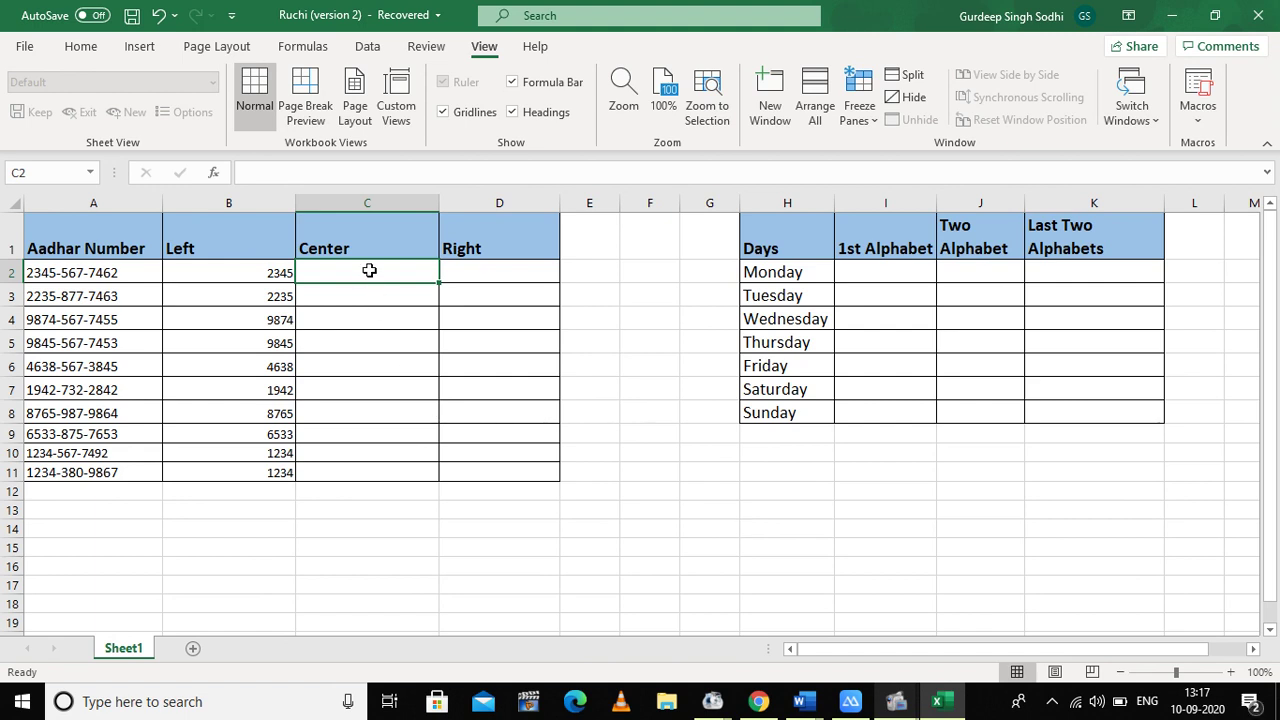
type("567")
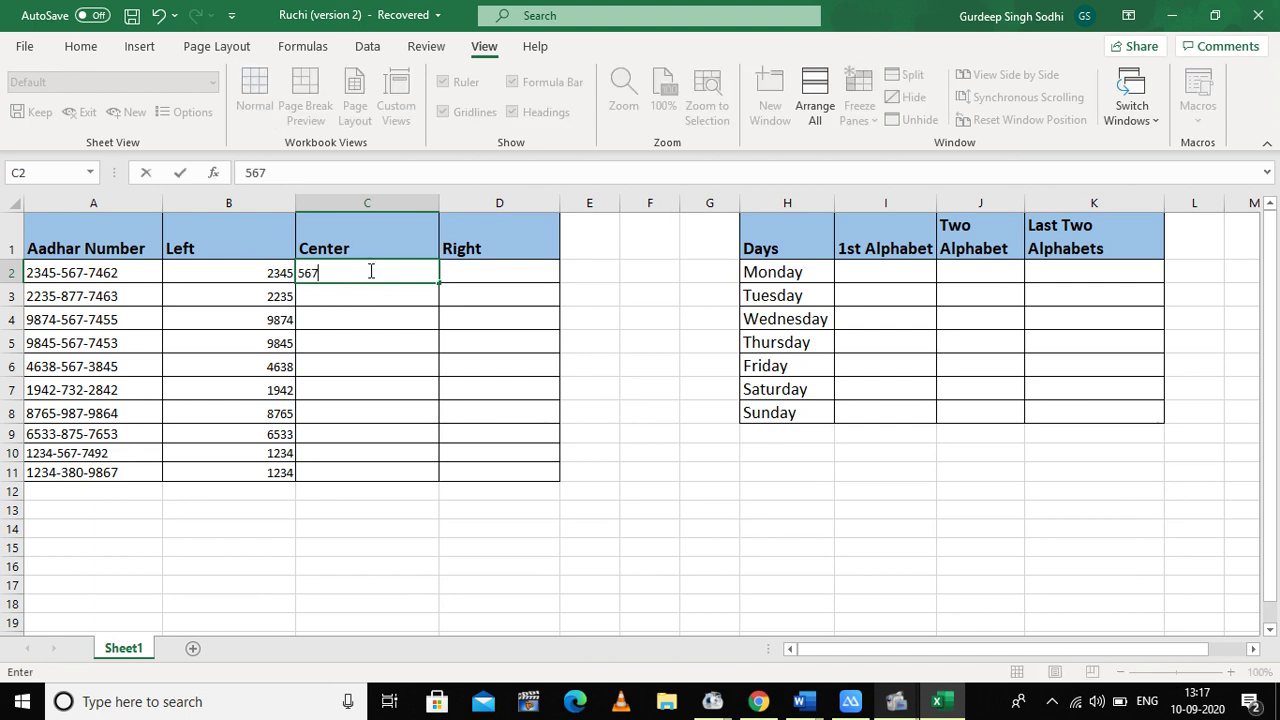
key("Return")
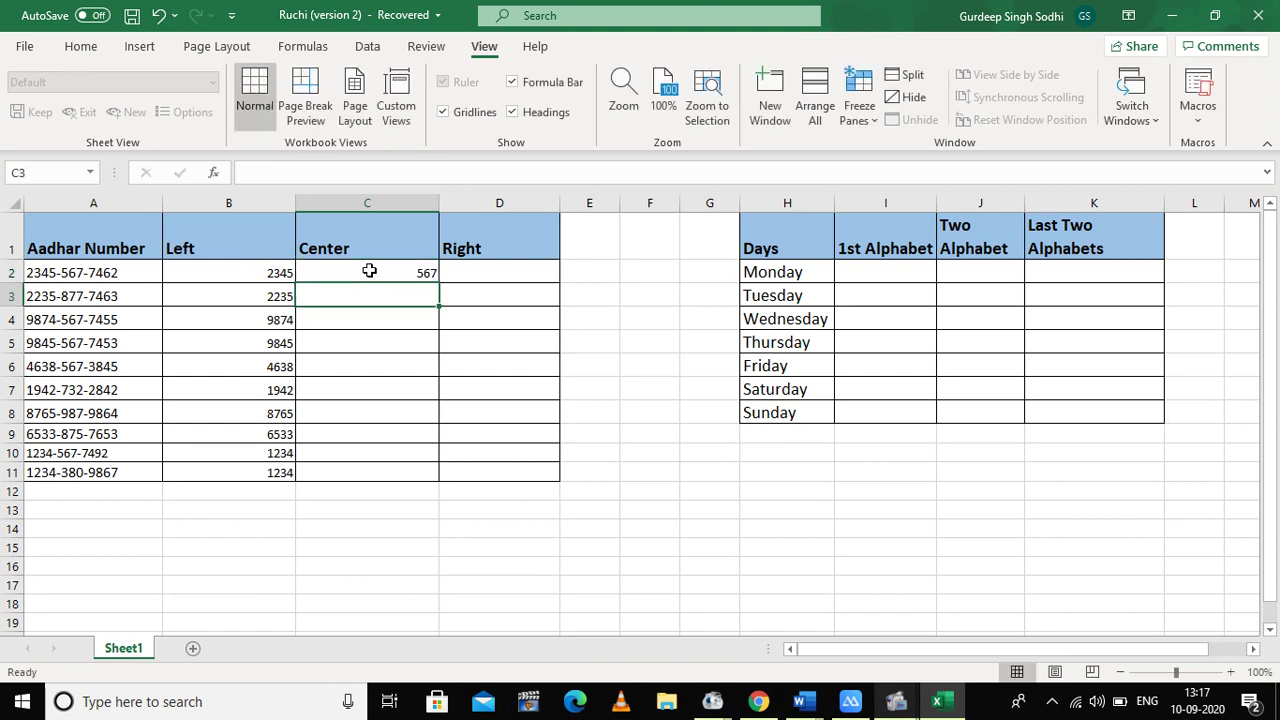
key("ctrl+e")
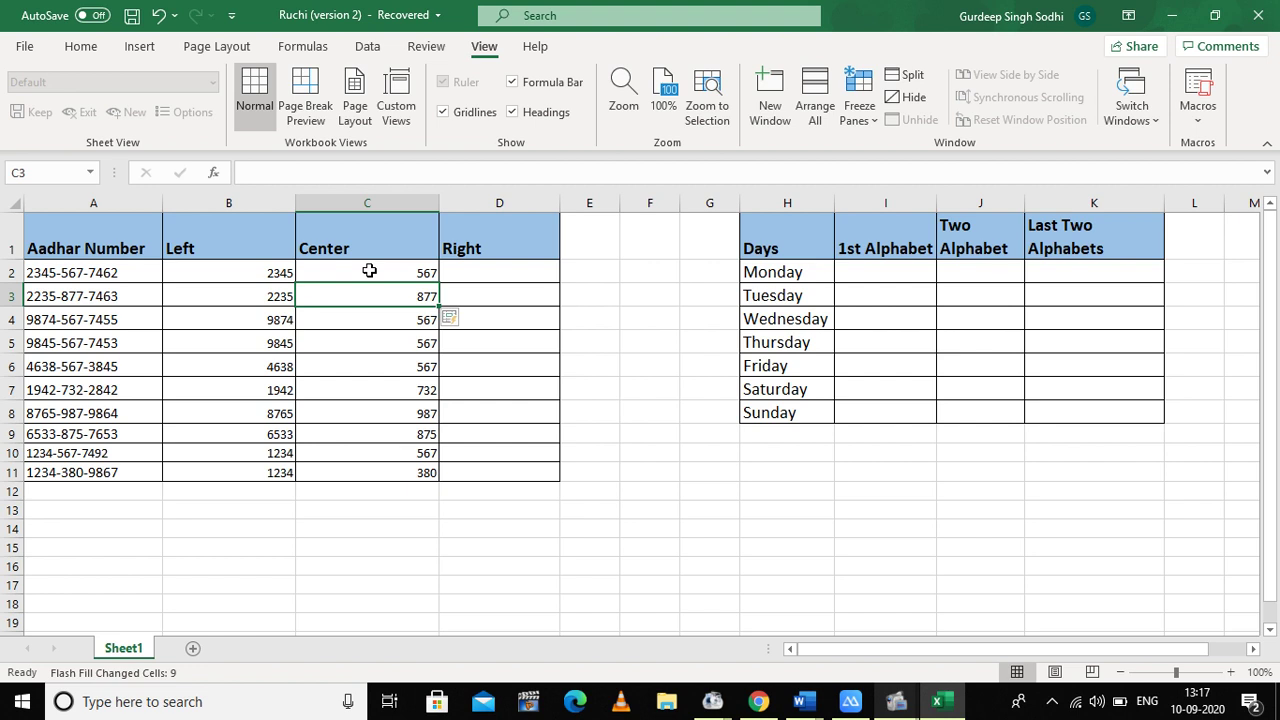
left_click_drag(369, 270, 395, 470)
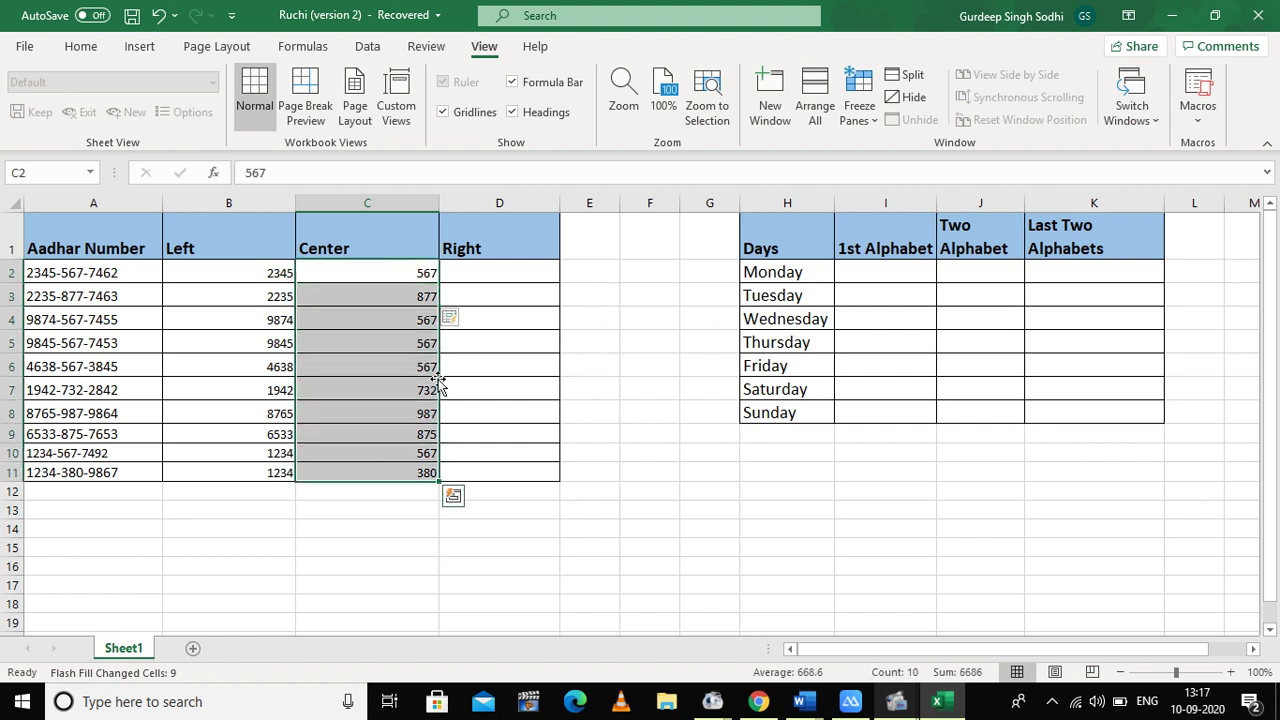
left_click(386, 266)
left_click_drag(386, 266, 408, 474)
key("Delete")
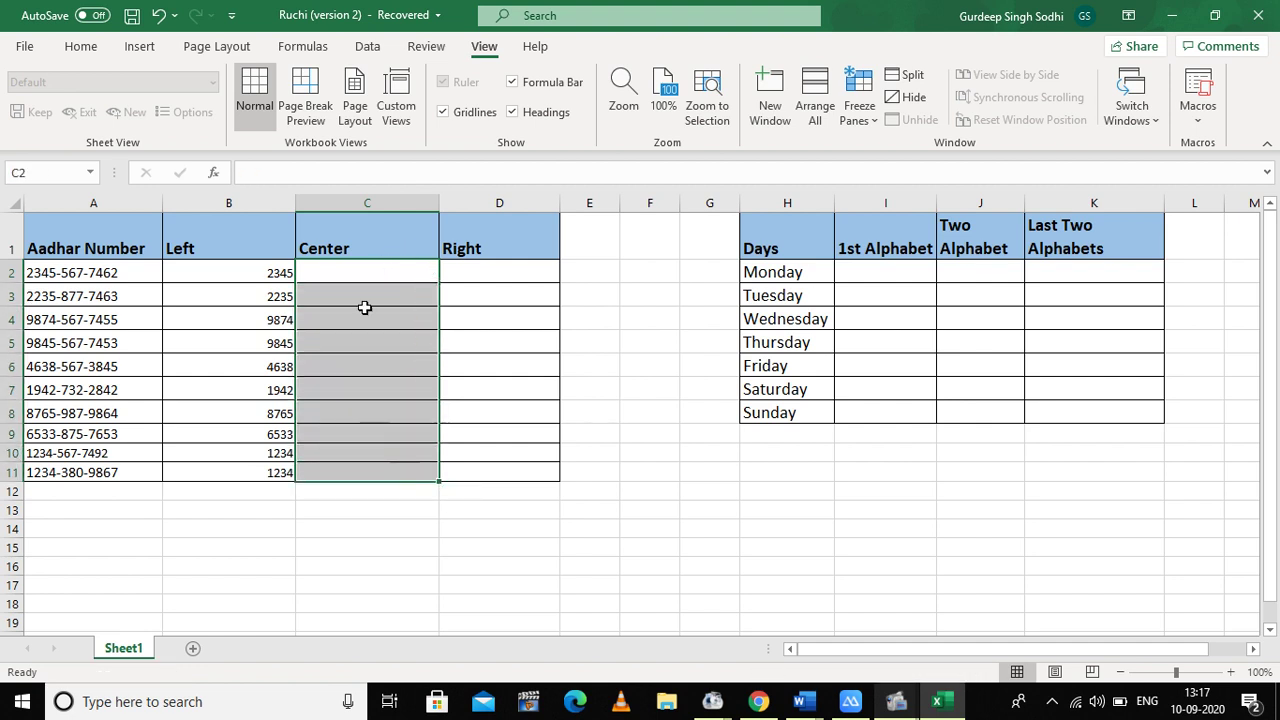
left_click(355, 277)
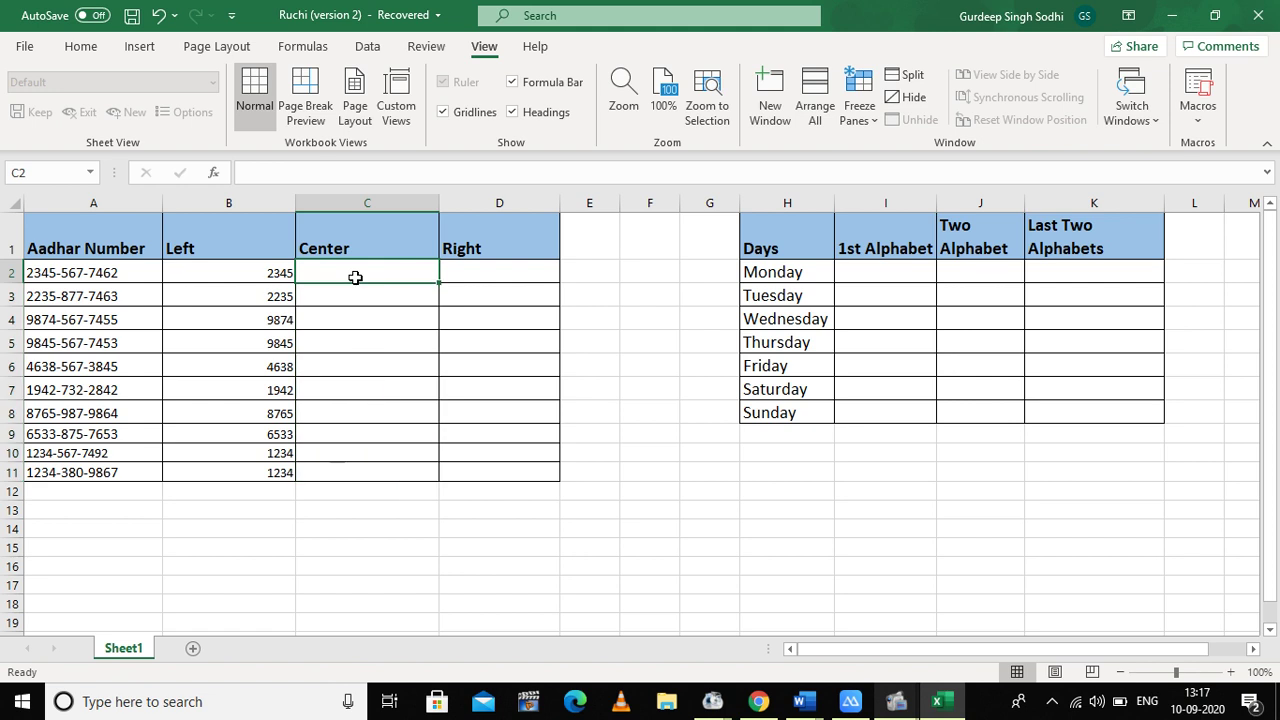
type("5-")
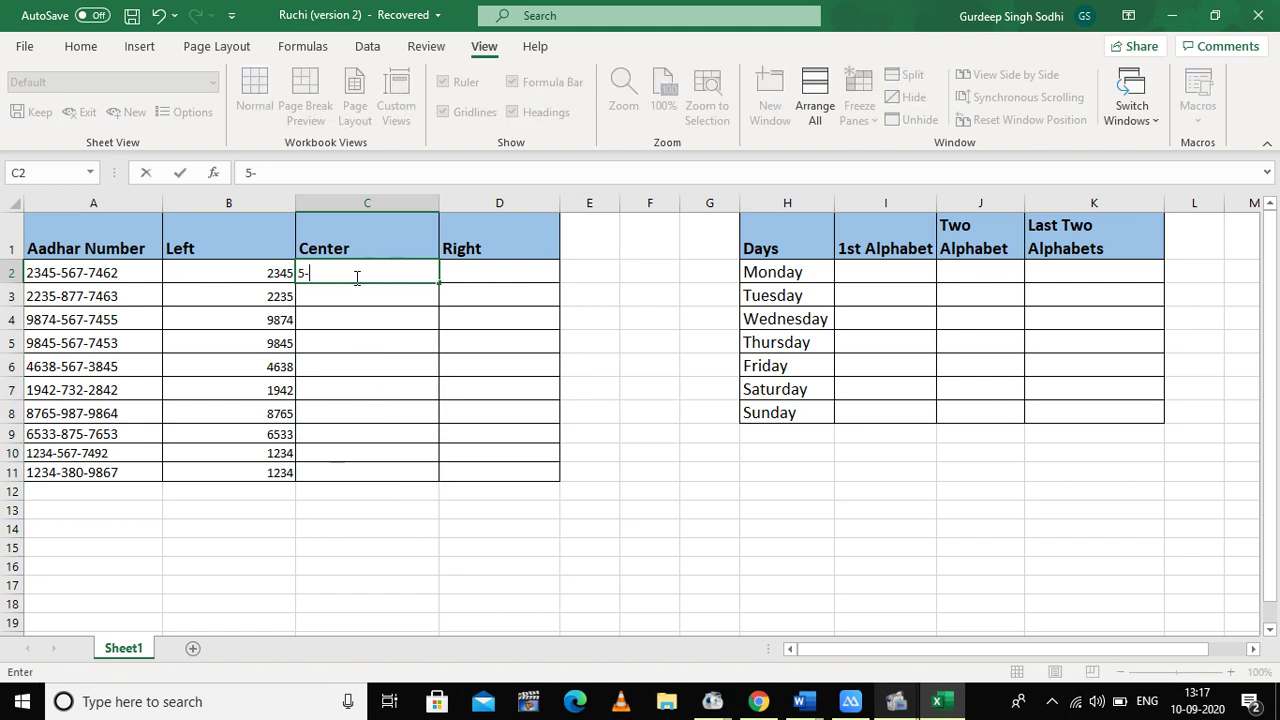
type("567")
Enter 5-567 in C2 and inspect A2's digits to check the example.
key("Return")
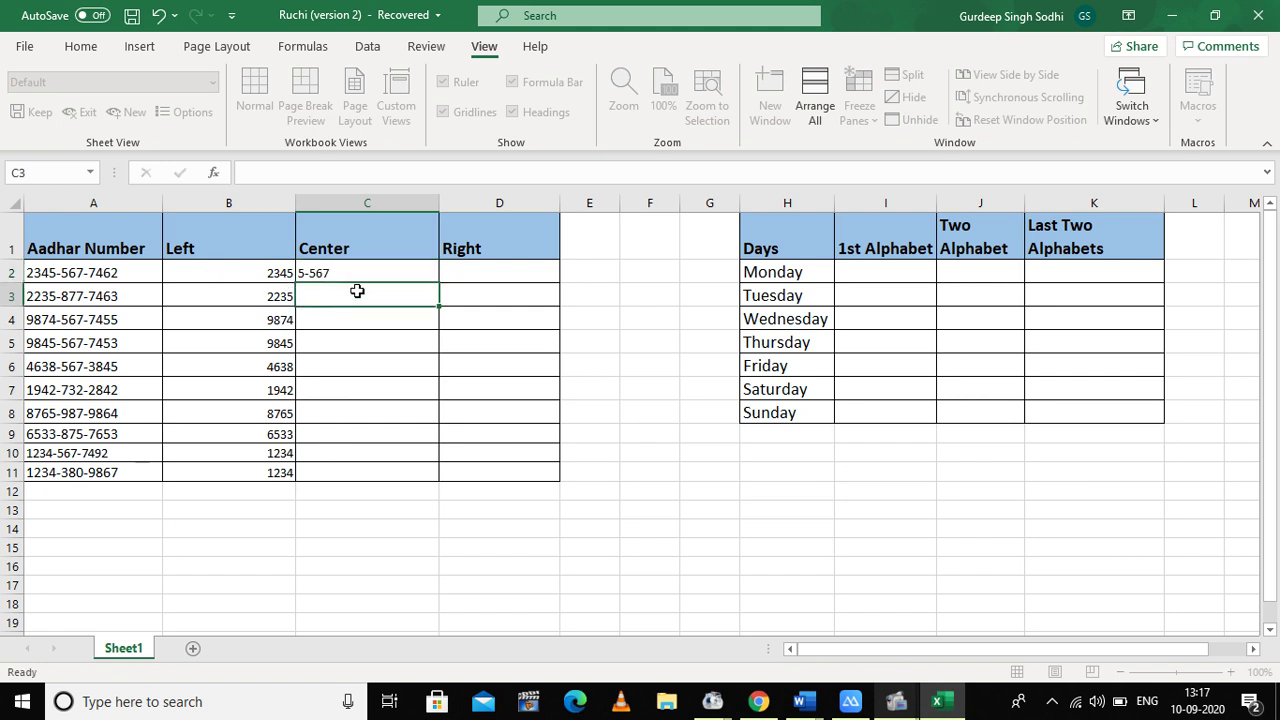
left_click(52, 265)
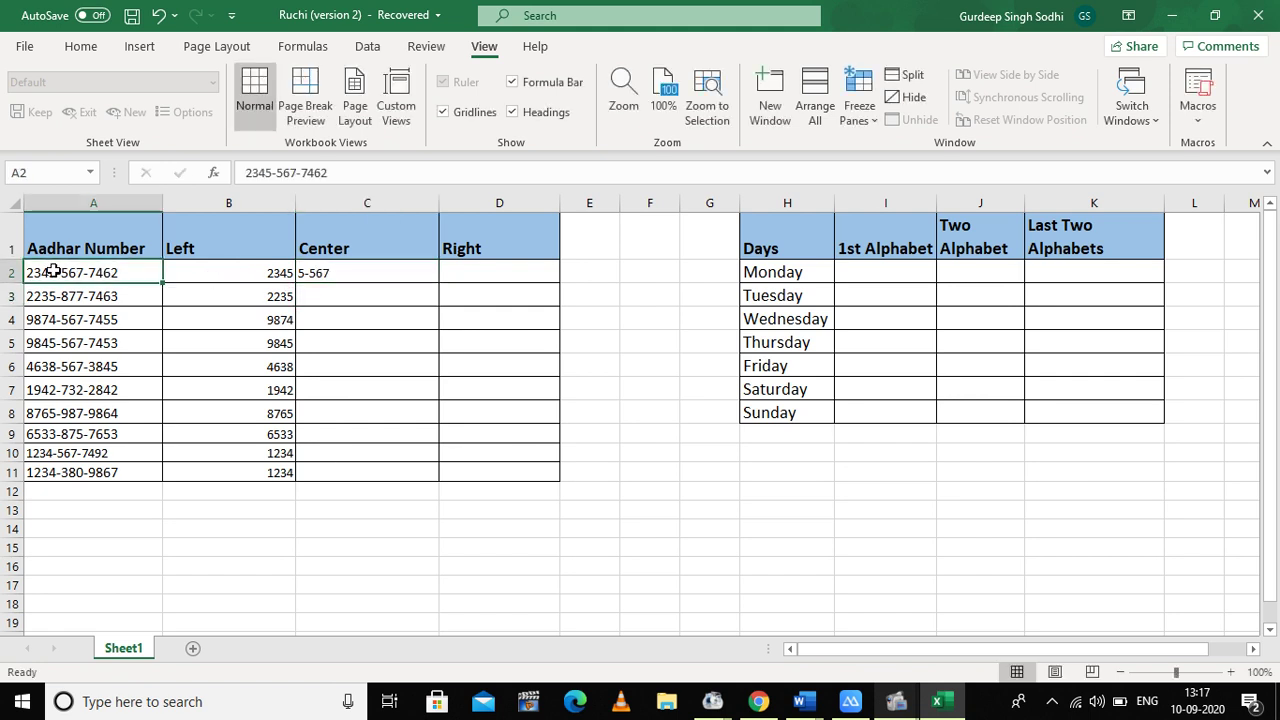
double_click(77, 273)
mouse_move(84, 273)
left_mouse_down()
mouse_move(52, 273)
mouse_move(86, 272)
left_mouse_up()
left_click(52, 270)
left_click(345, 272)
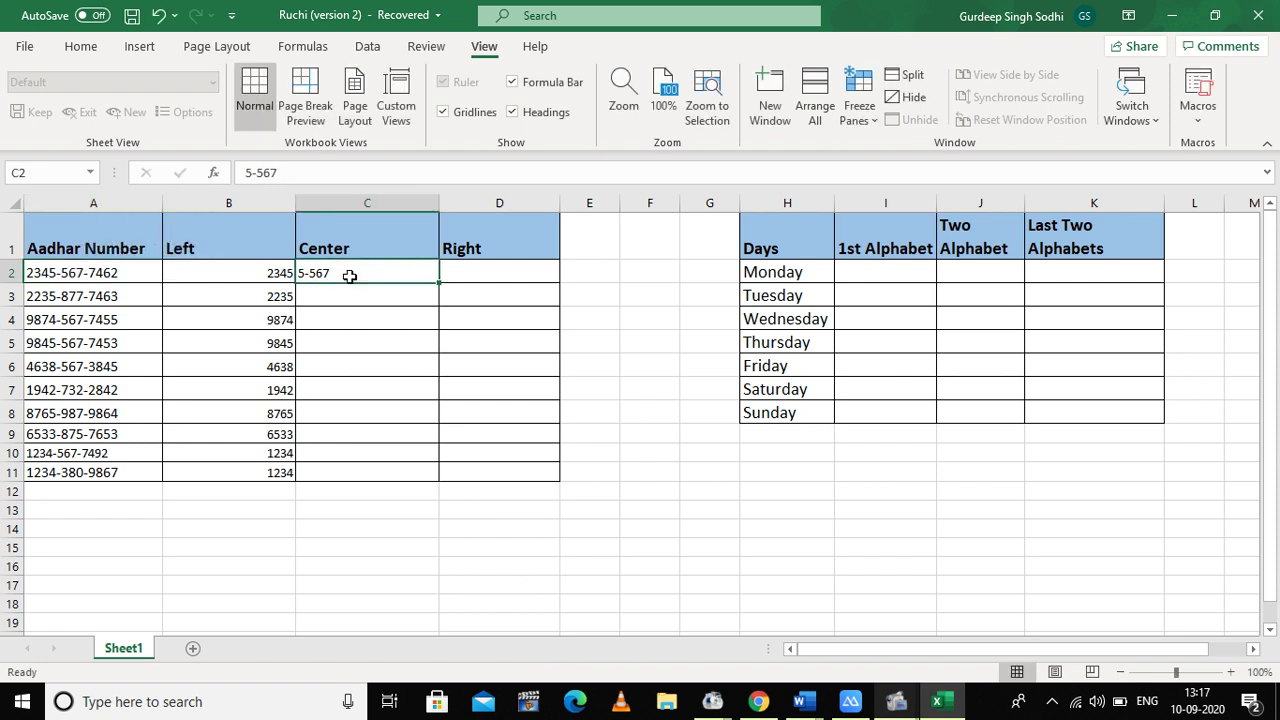
Flash Fill the Center column from the 5-567 example, giving 5-877, 4-380 and so on.
left_click(349, 289)
key("ctrl+e")
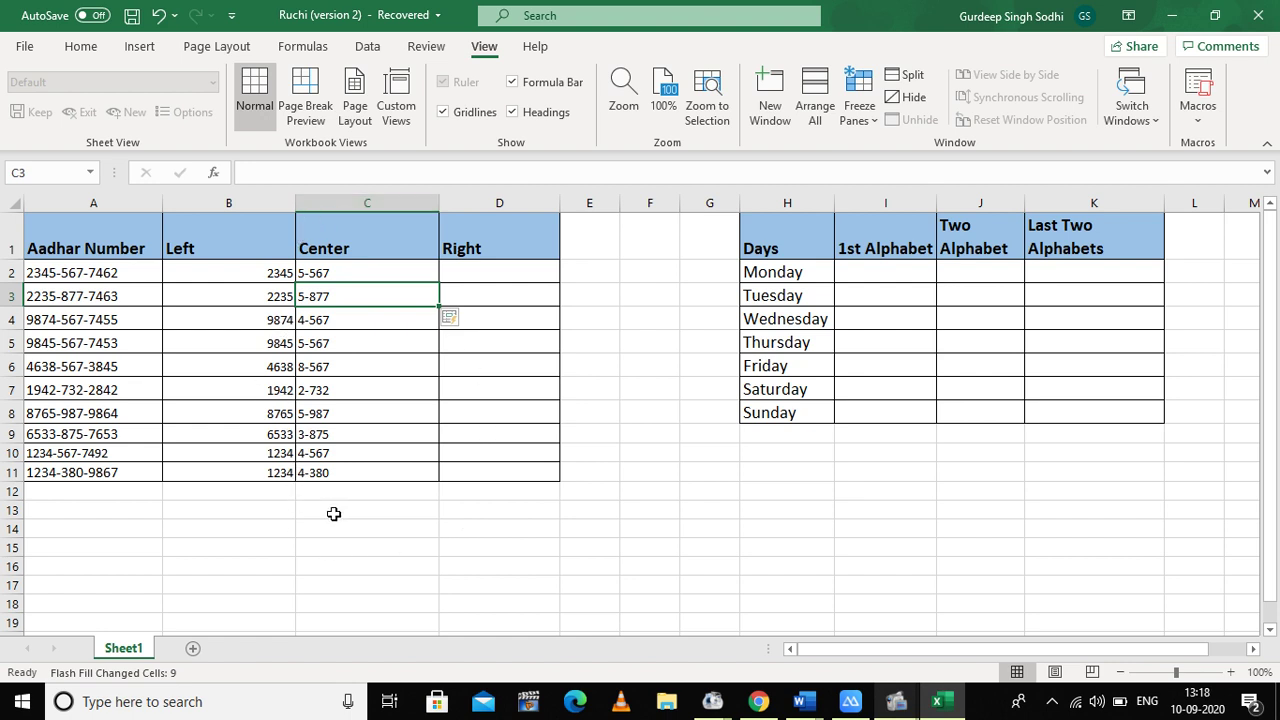
left_click(484, 271)
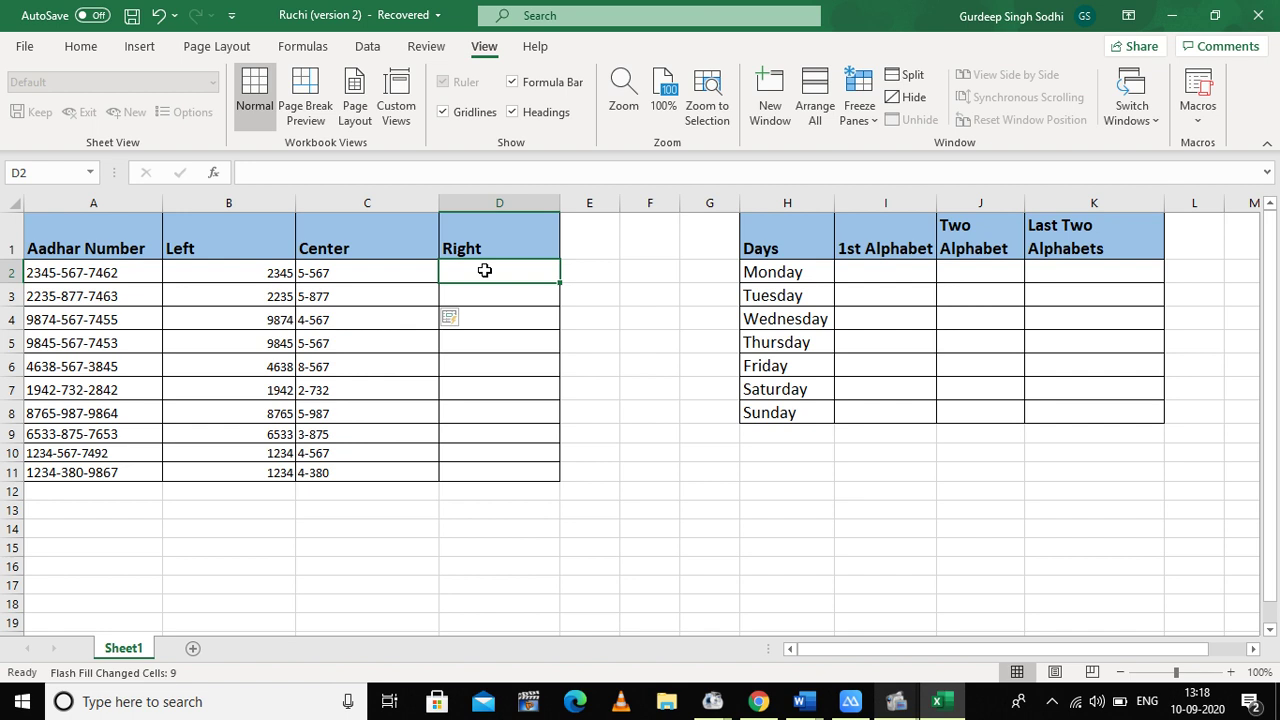
Enter 462 in D2 and Flash Fill the Right column with each number's last three digits.
type("462")
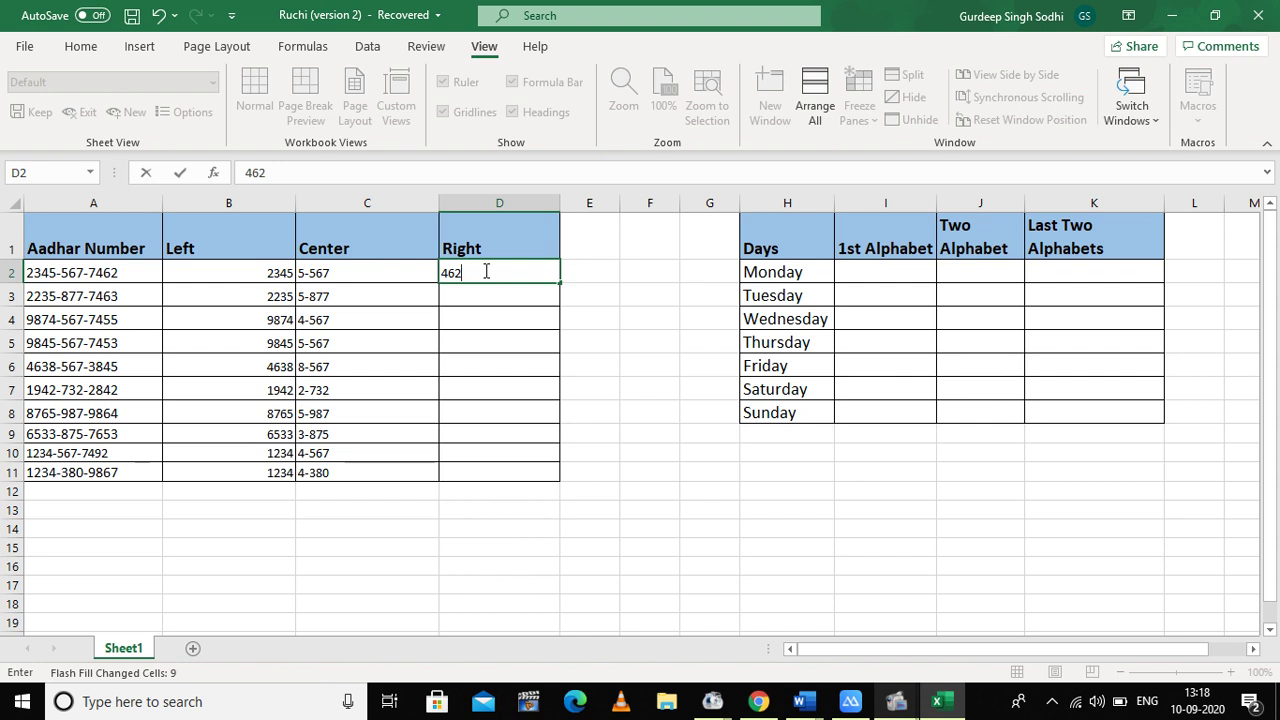
key("Return")
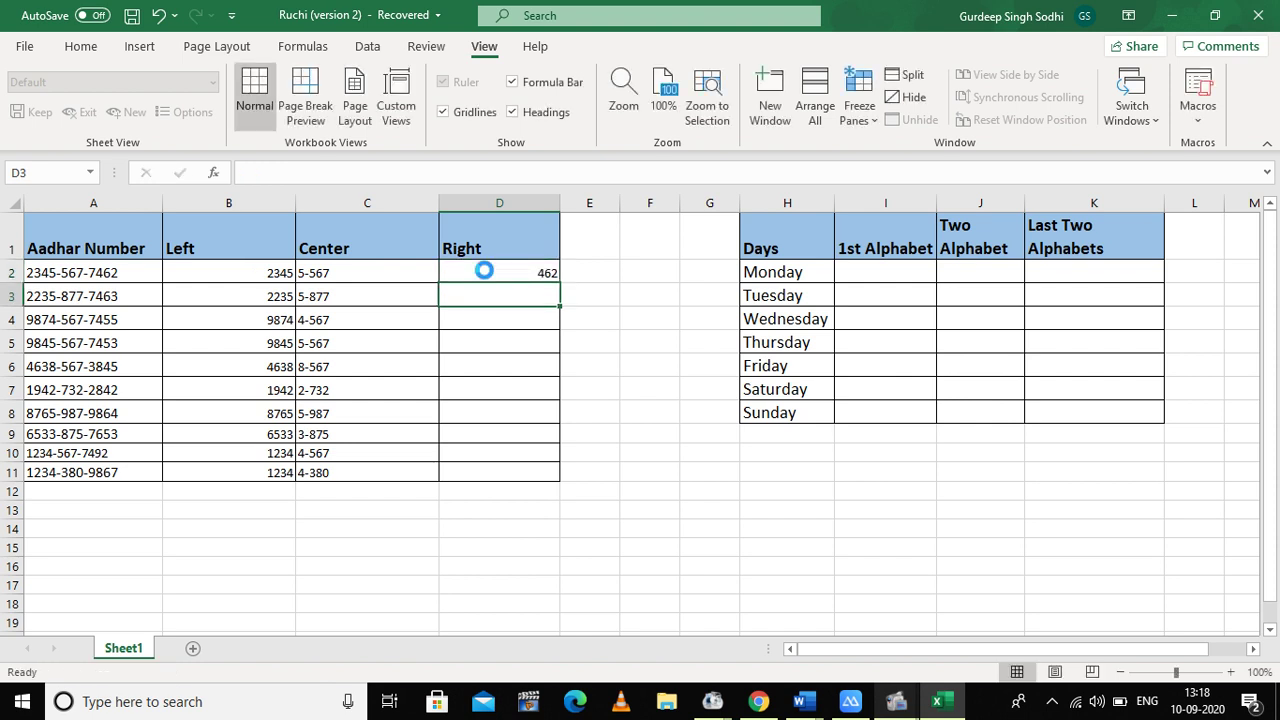
key("ctrl+e")
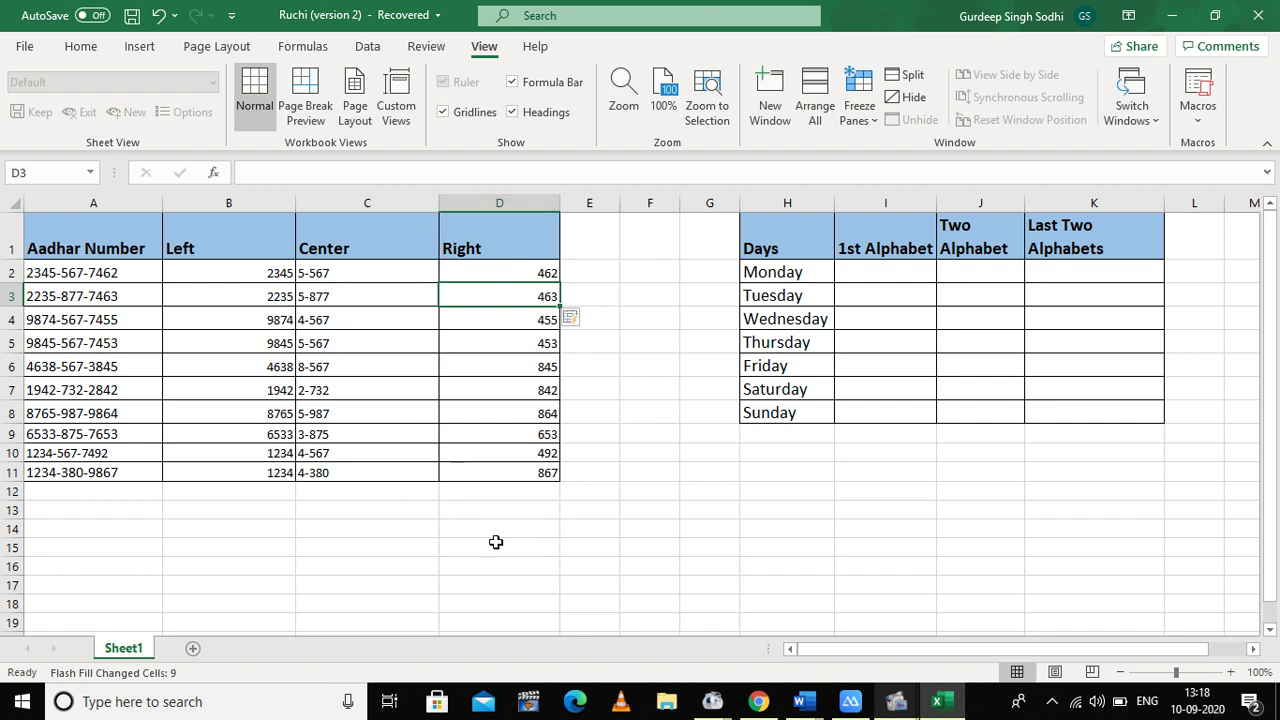
left_click(601, 273)
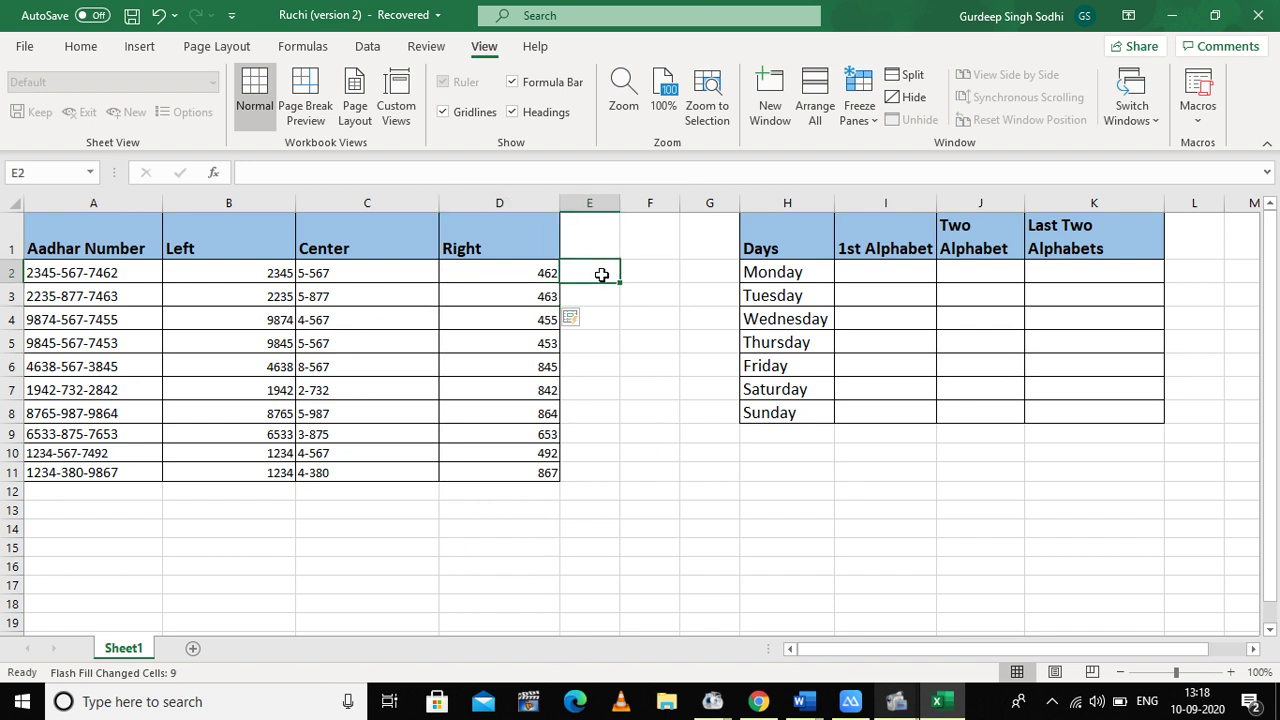
left_click(892, 259)
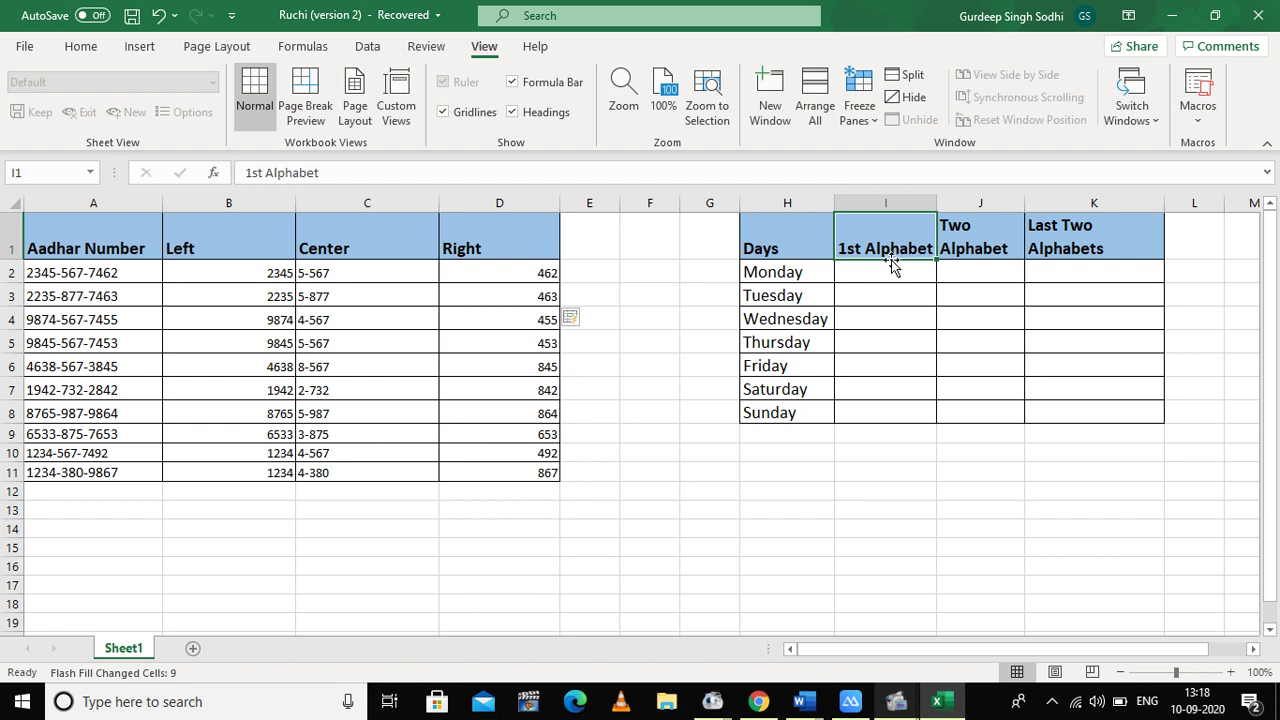
Enter M in I2 and Flash Fill the 1st Alphabet column with M, T, W, T, F, S, S.
left_click(881, 273)
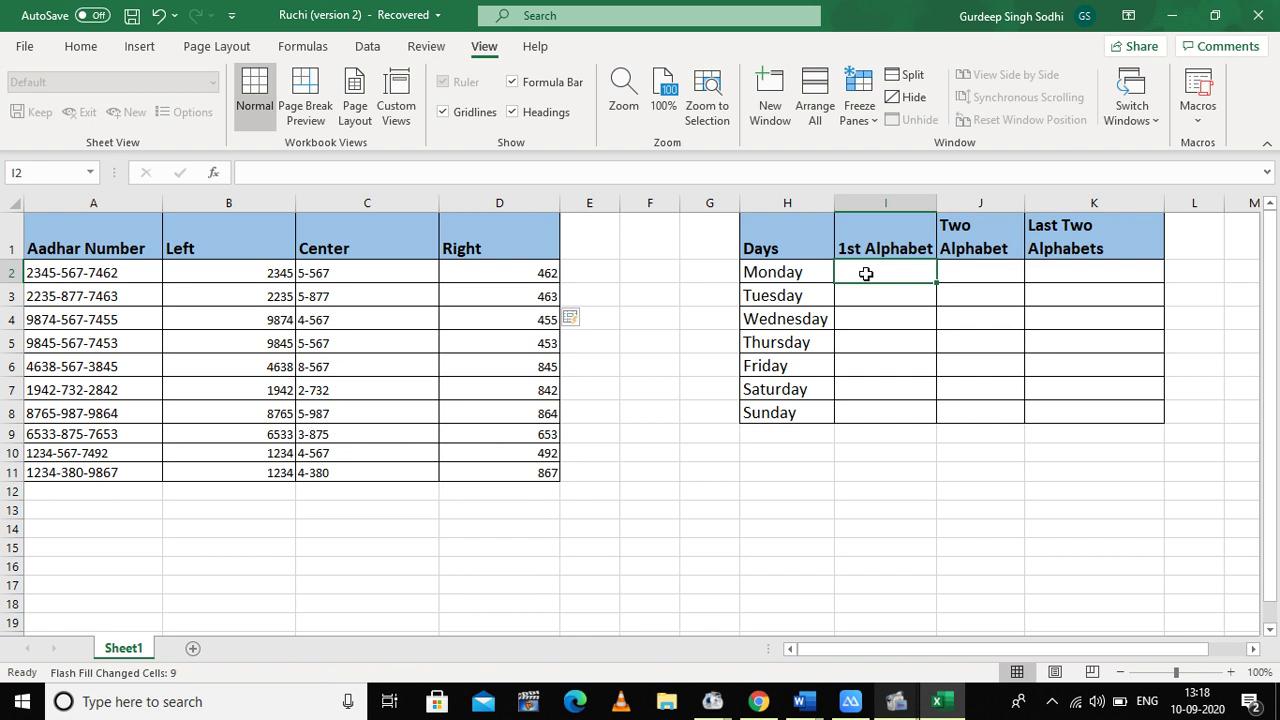
type("M")
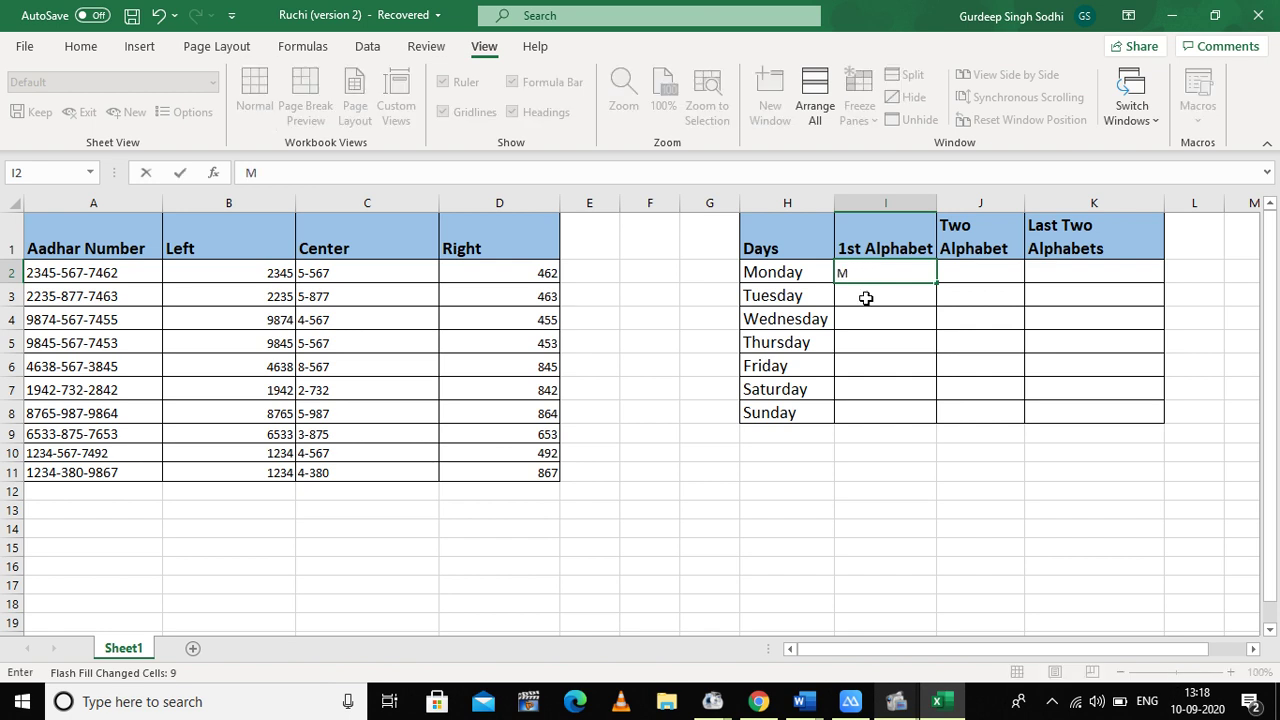
left_click(867, 298)
key("ctrl+e")
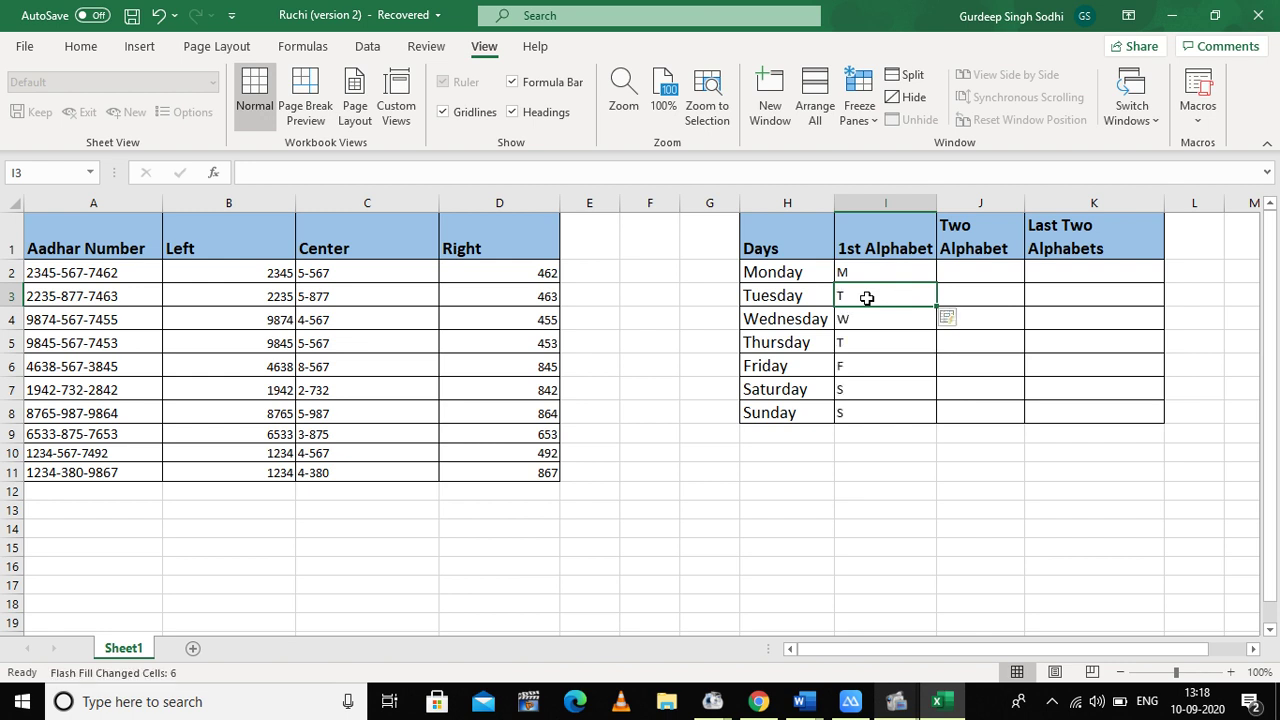
left_click(969, 276)
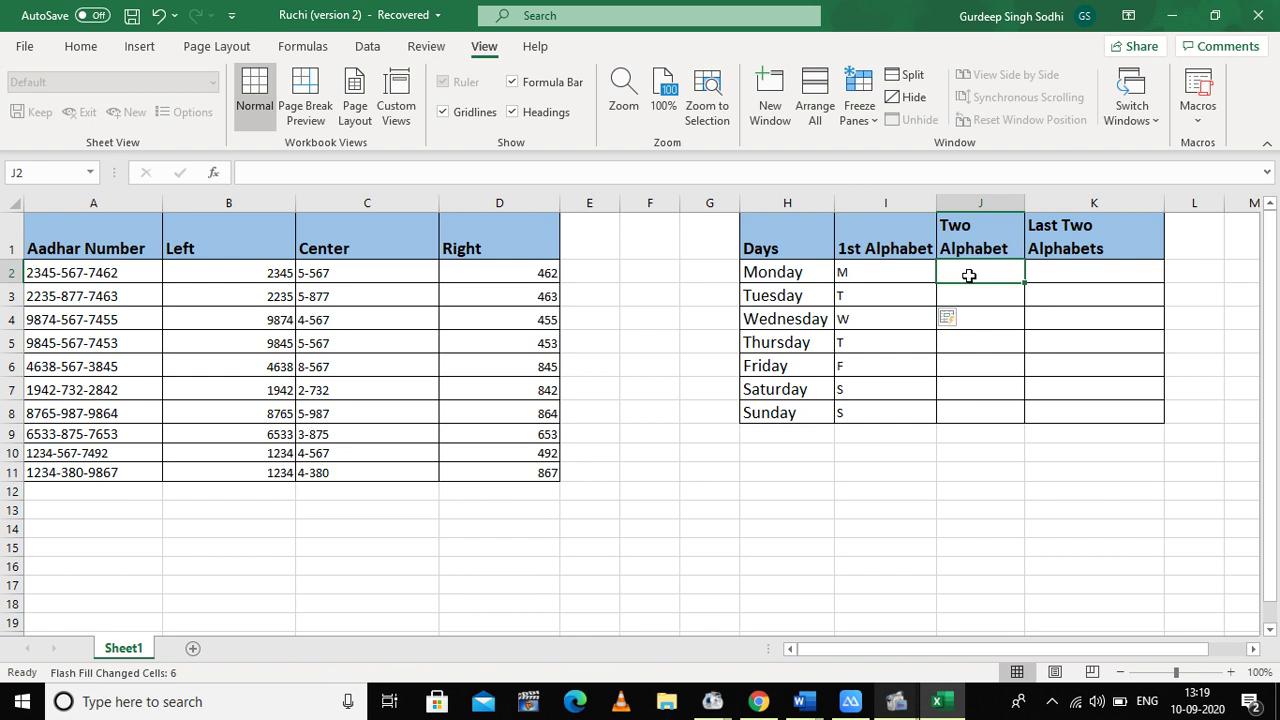
type("Mo")
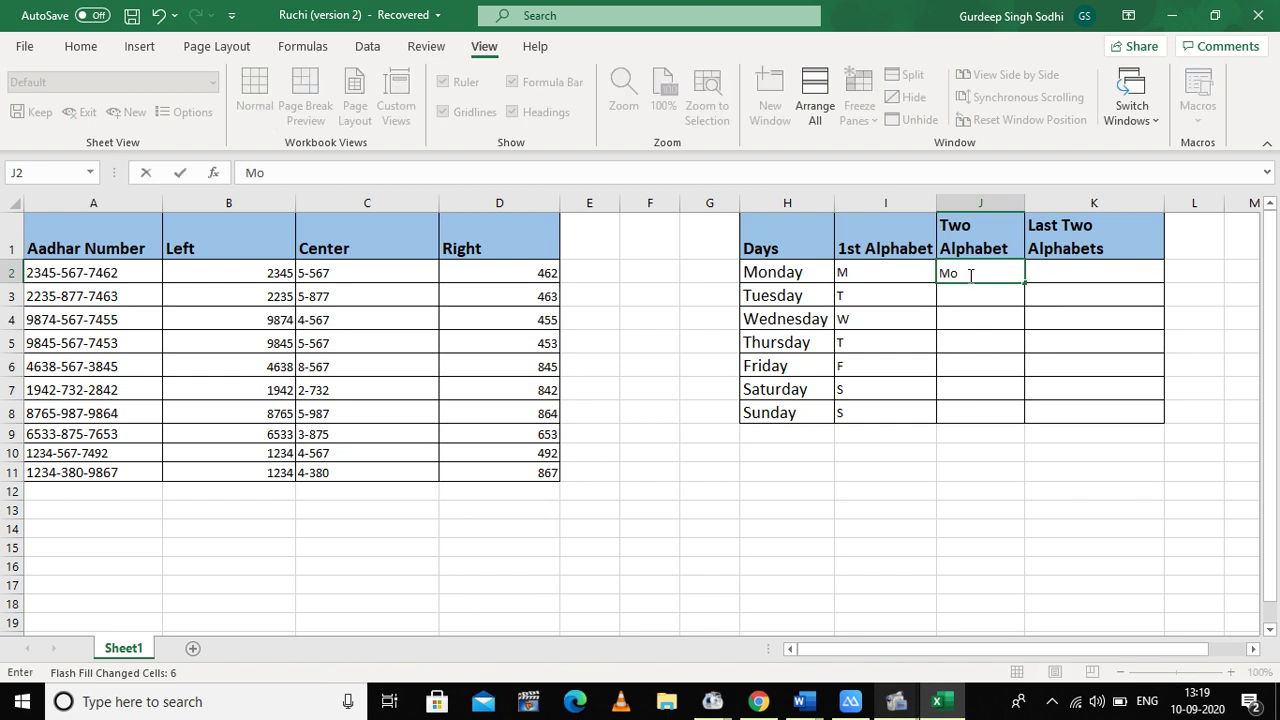
Commit Mo in J2 and Flash Fill two-letter abbreviations down the Two Alphabet column.
key("Return")
left_click(969, 276)
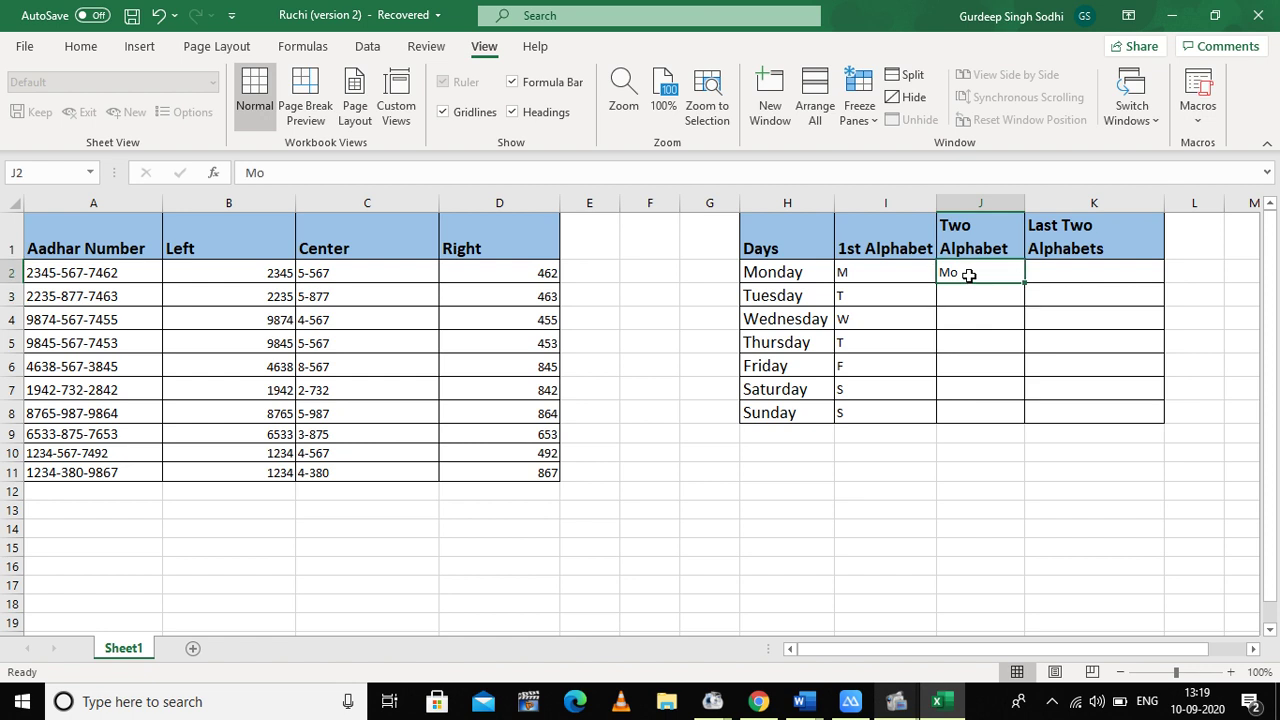
key("Return")
key("ctrl+e")
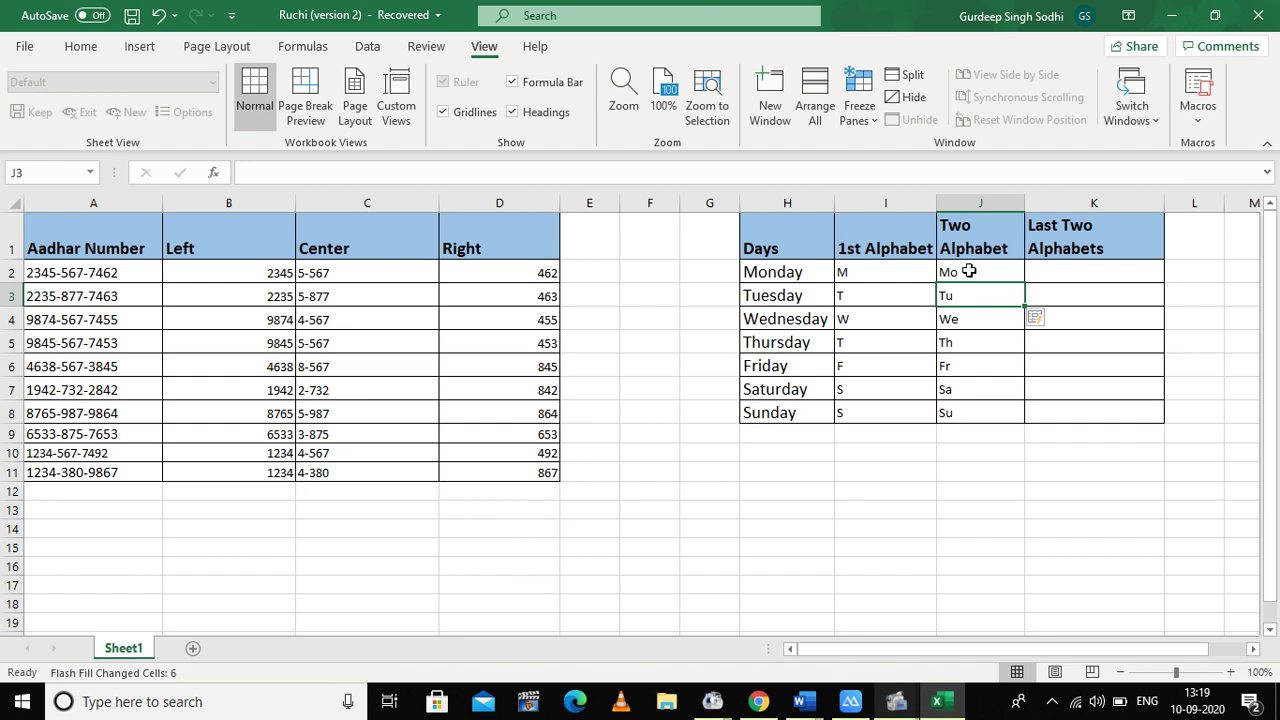
Retype J2 as mon so the column updates to mon through sun, dismissing the no-pattern warning.
left_click(963, 272)
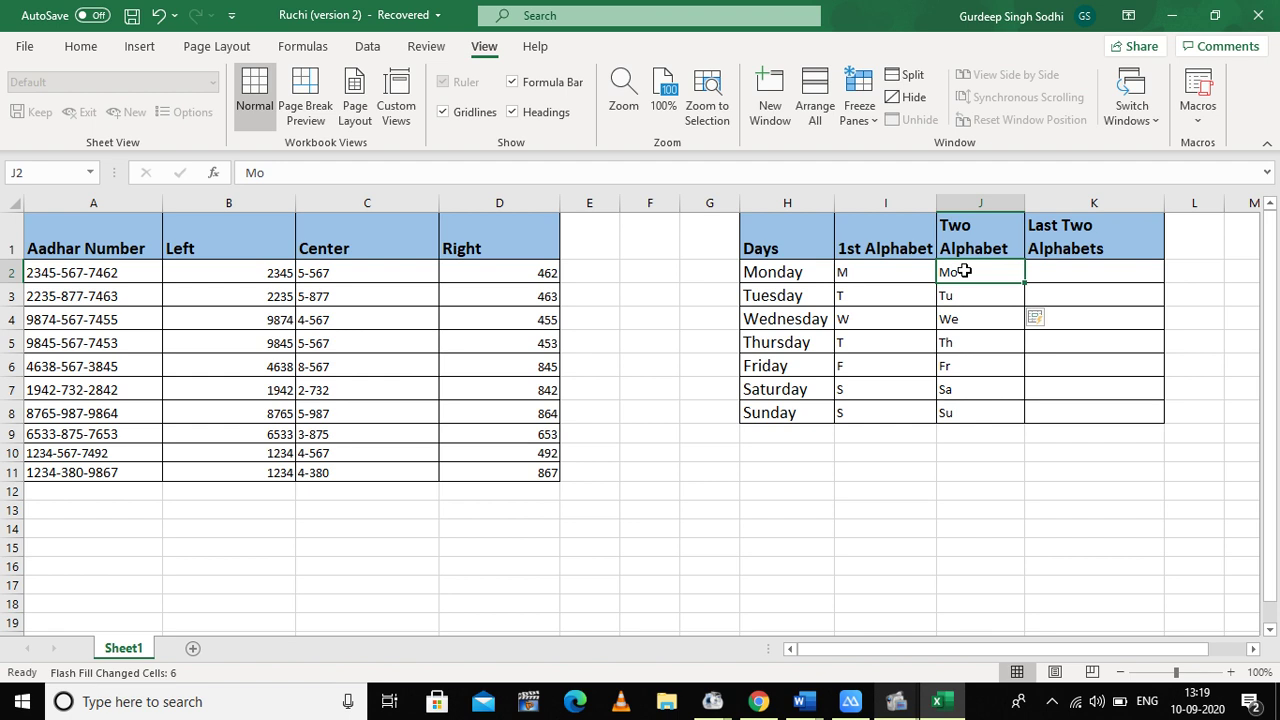
type("mon")
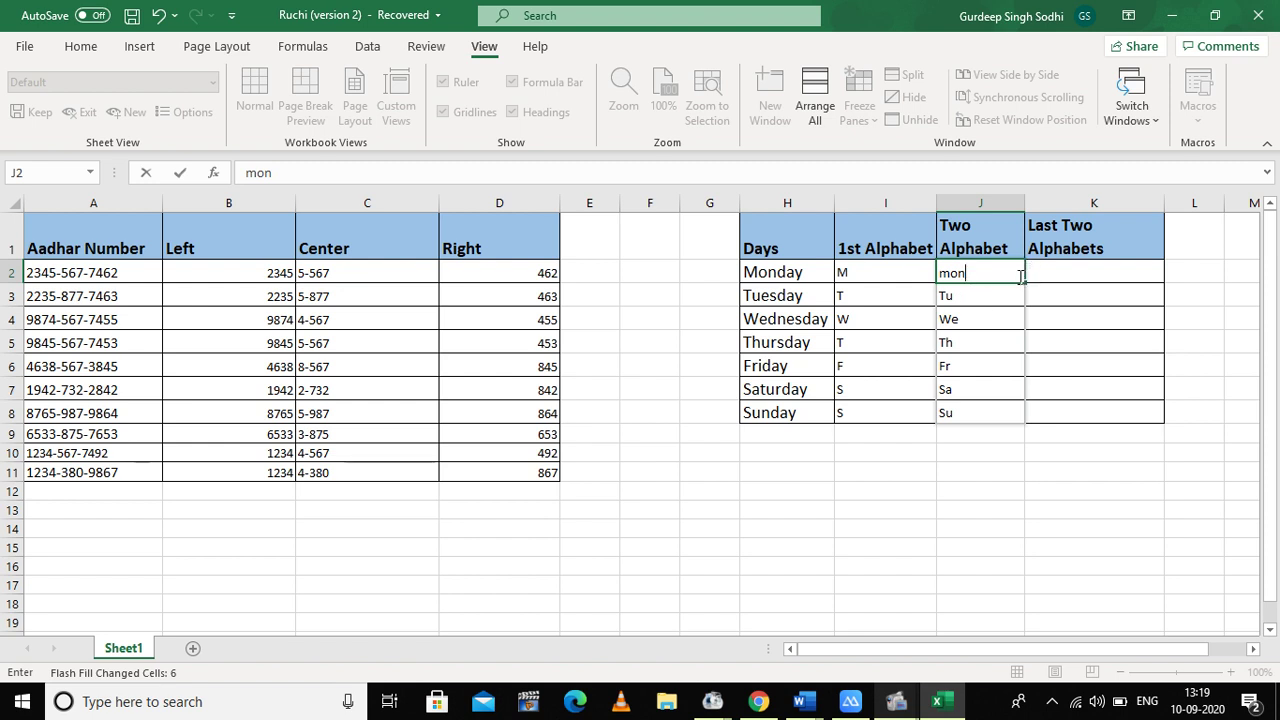
key("ctrl+Return")
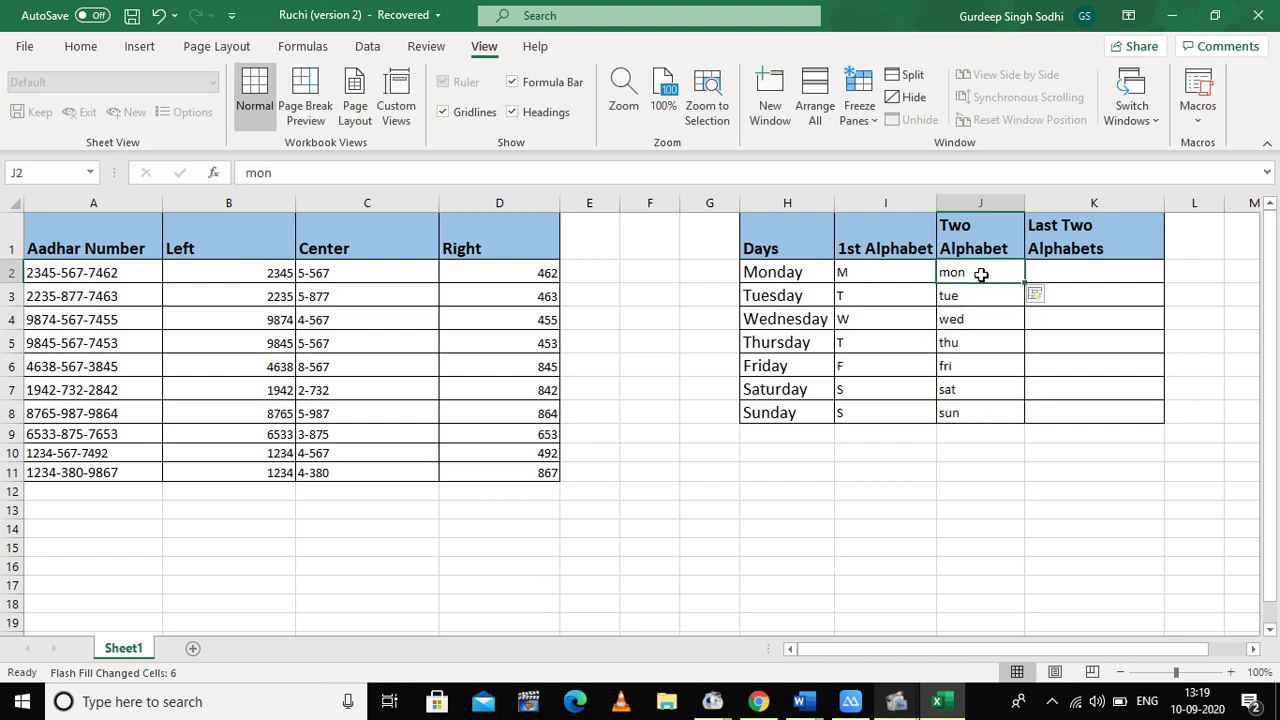
key("ctrl+e")
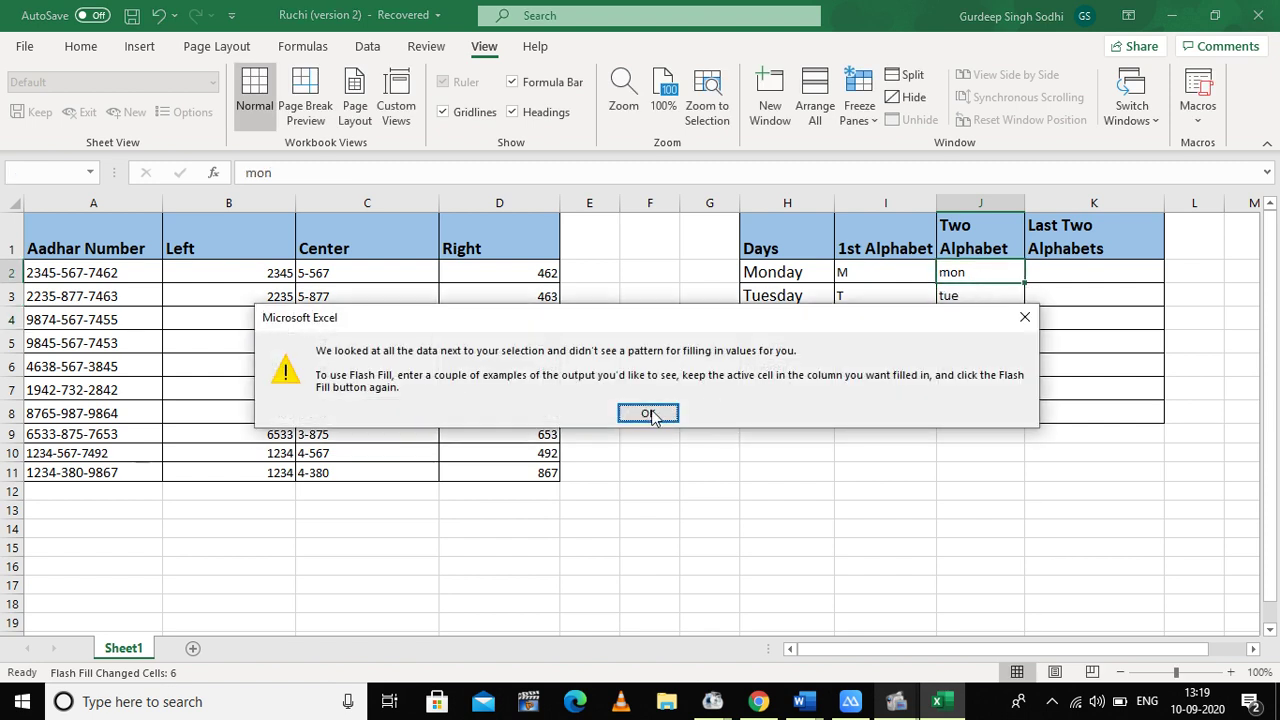
left_click(651, 411)
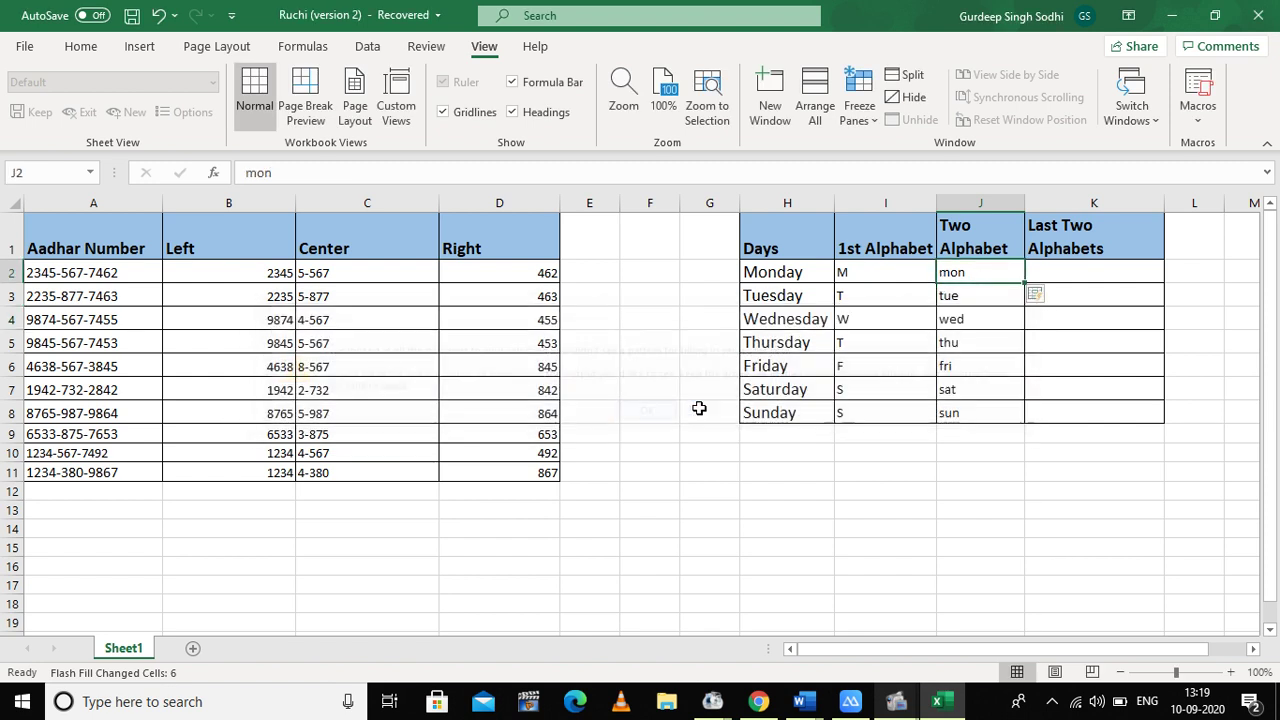
left_click(1087, 272)
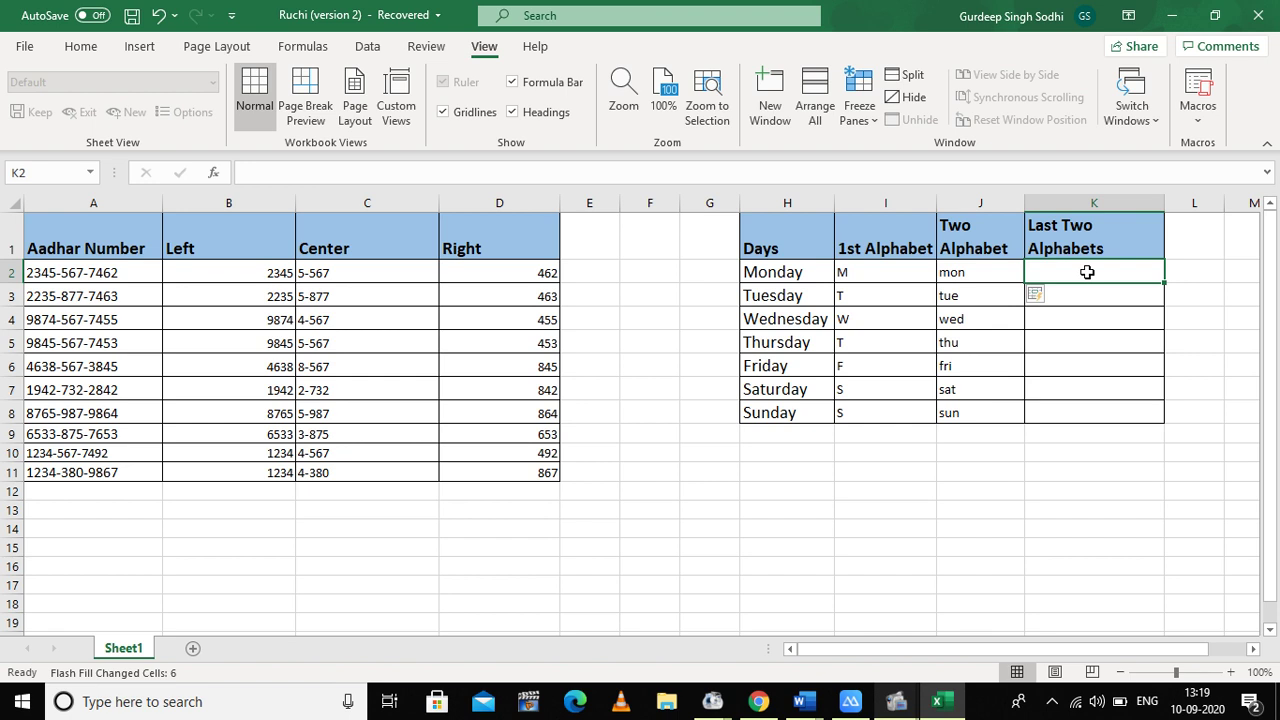
Enter ay in K2 and Flash Fill the Last Two Alphabets column.
type("ay")
key("Return")
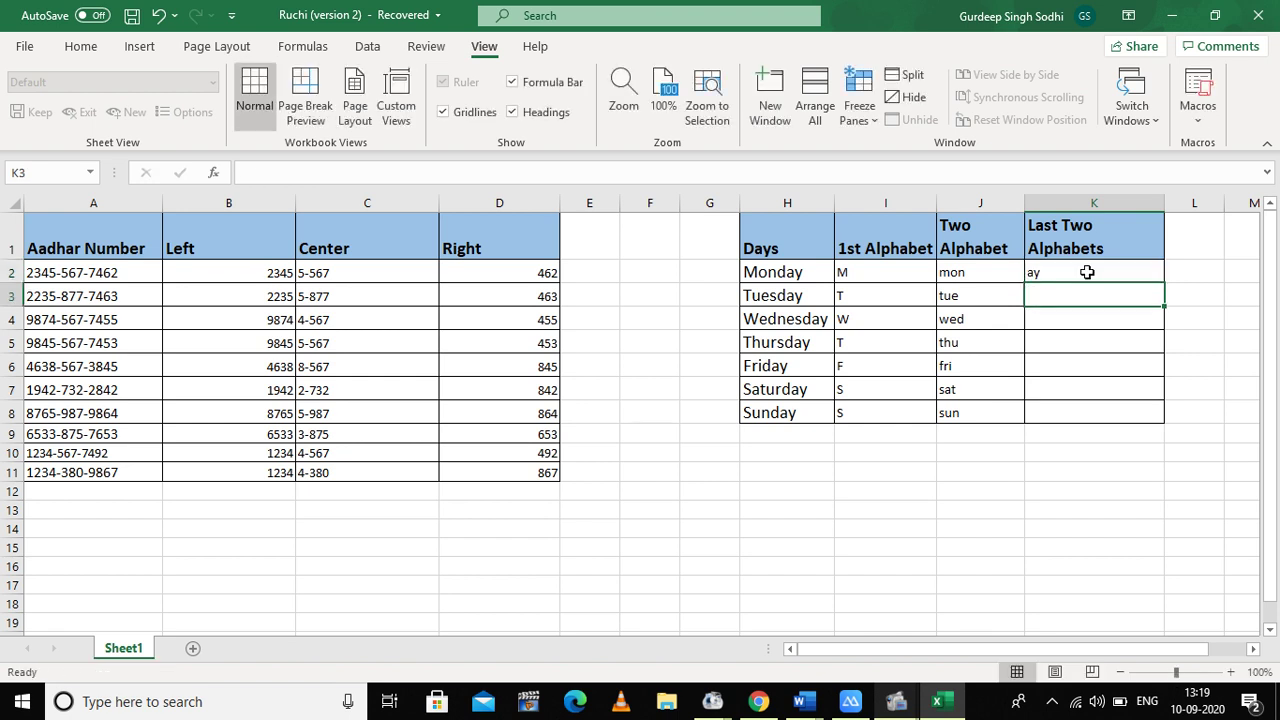
key("ctrl+e")
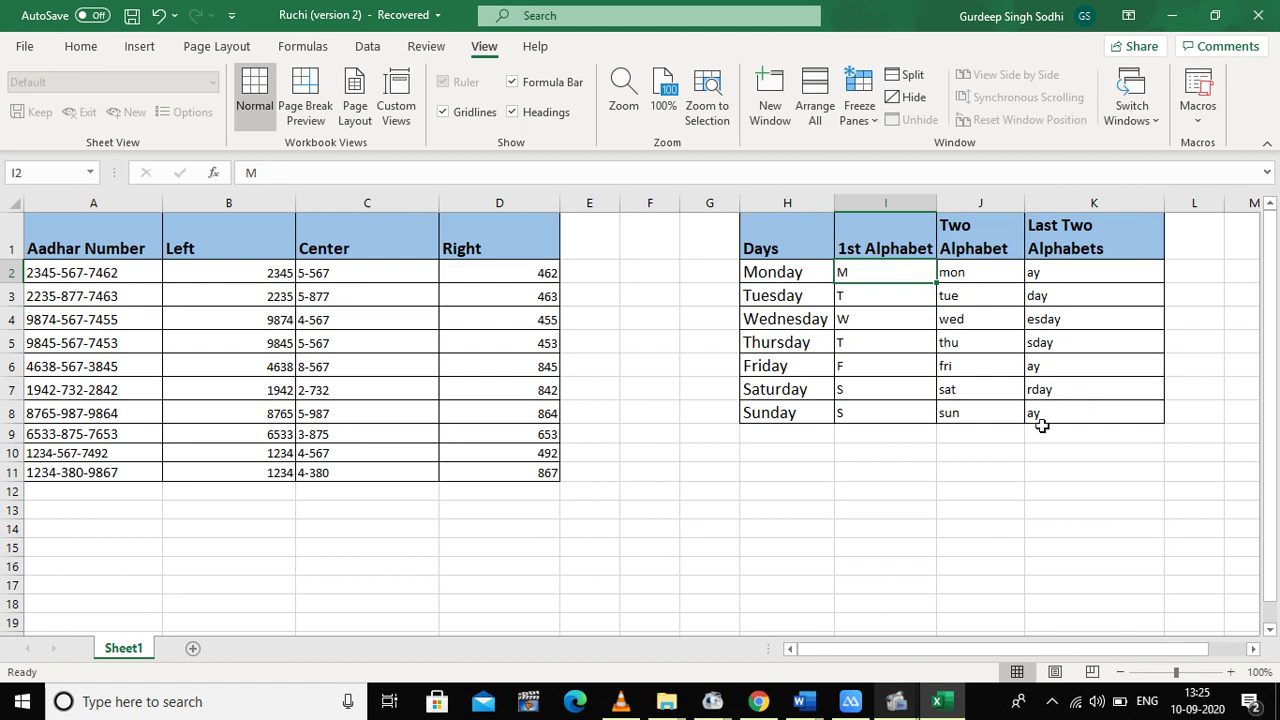
Inspect the Monday and Wednesday day names, then select the uneven results in K2:K8.
left_click(790, 275)
double_click(790, 275)
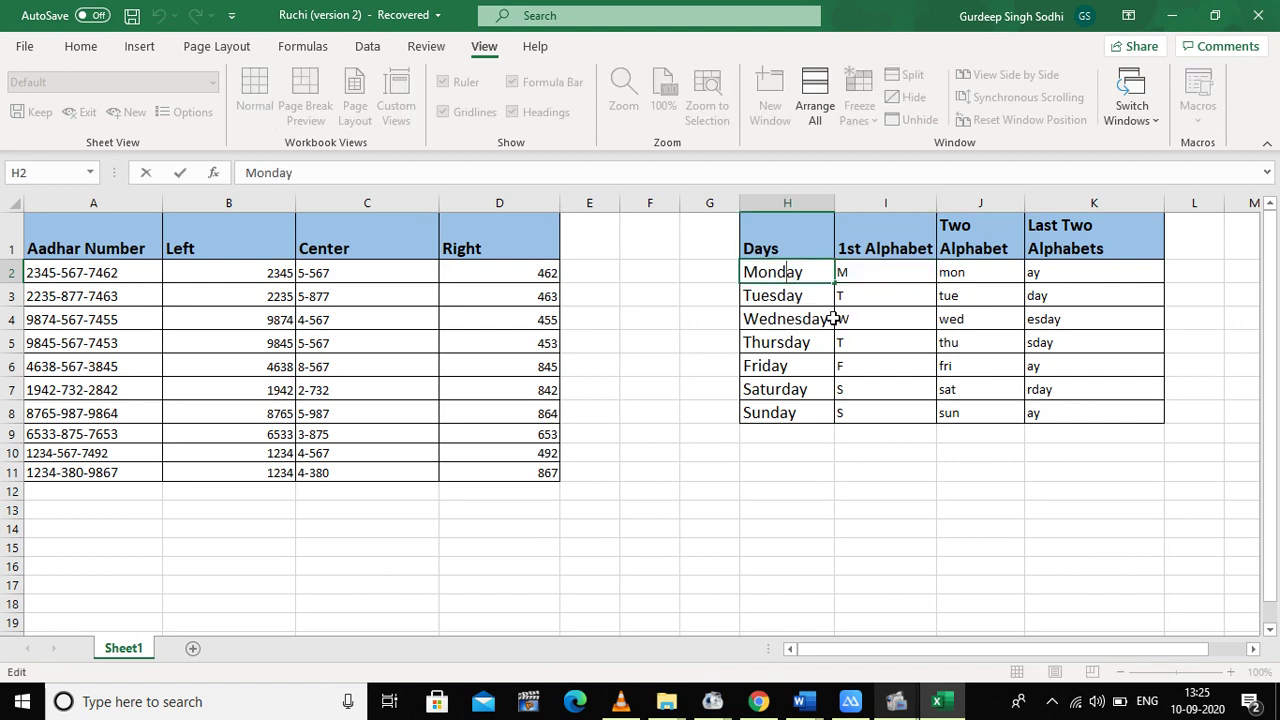
left_click(790, 321)
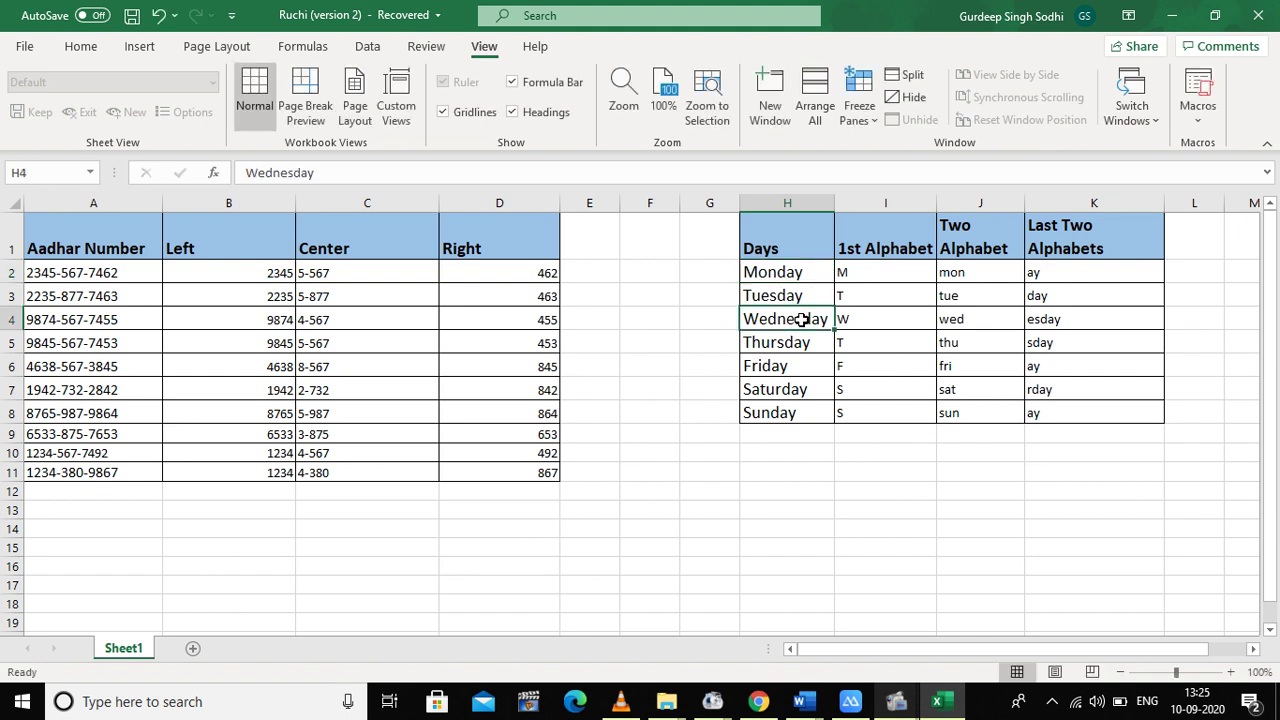
double_click(802, 320)
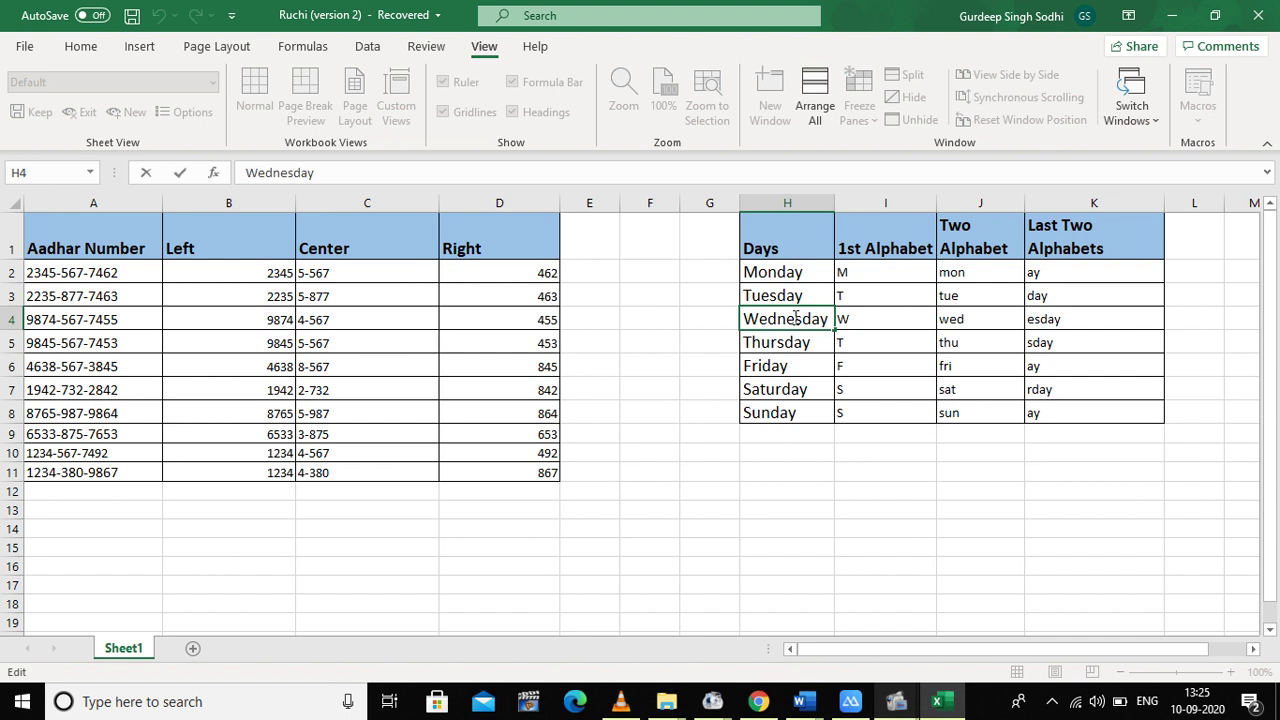
left_click_drag(796, 319, 843, 307)
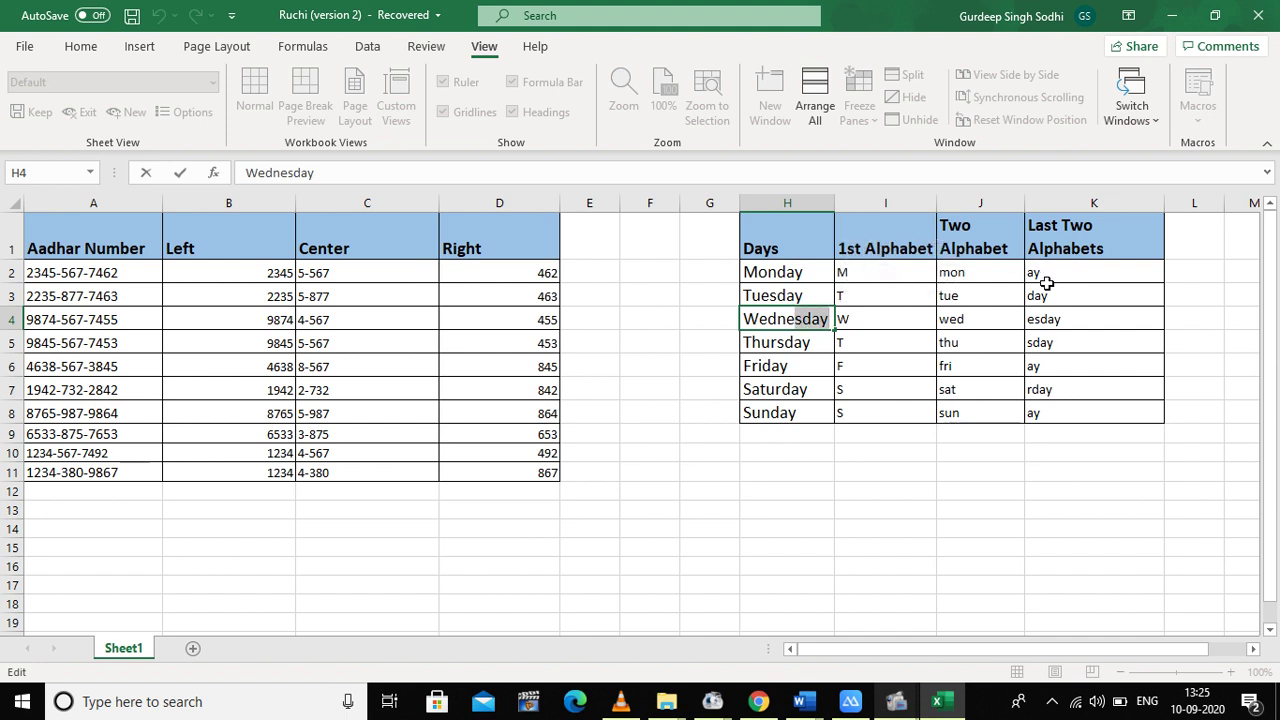
left_click_drag(1050, 276, 1063, 423)
Retry column K with ay examples for Monday and Tuesday, then clear the repeated ay results.
key("Delete")
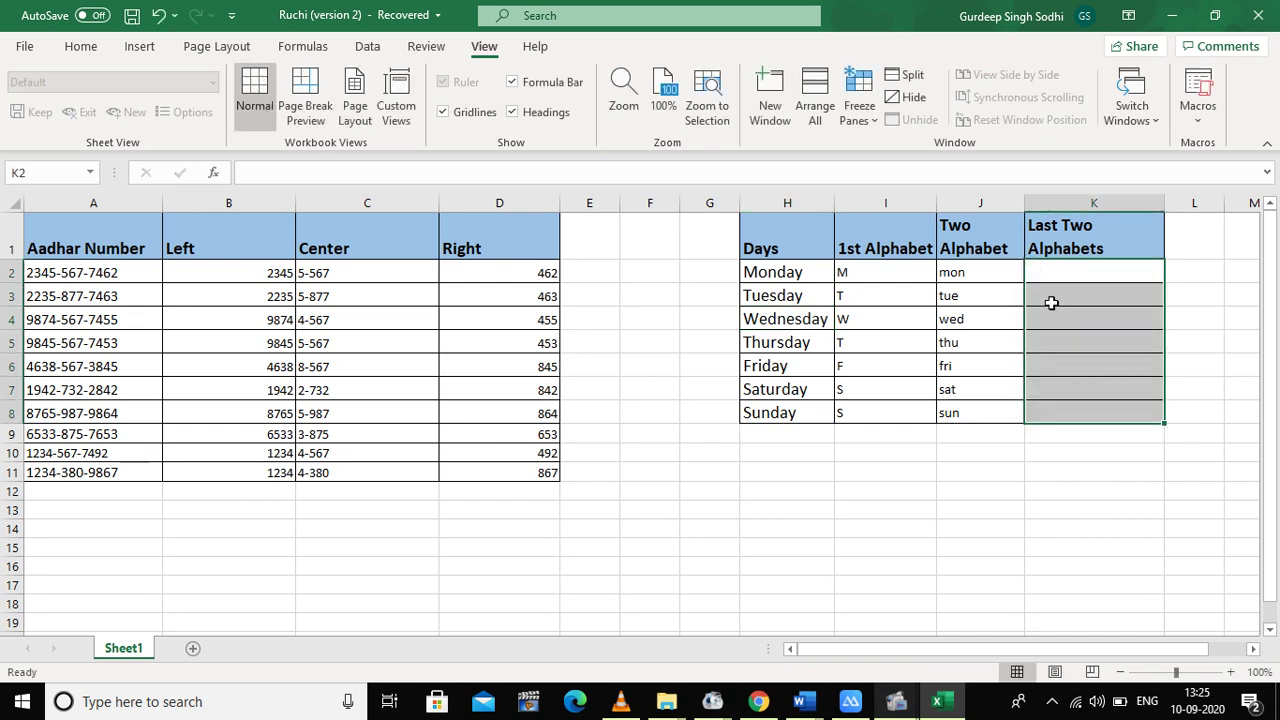
left_click(1043, 275)
type("ay")
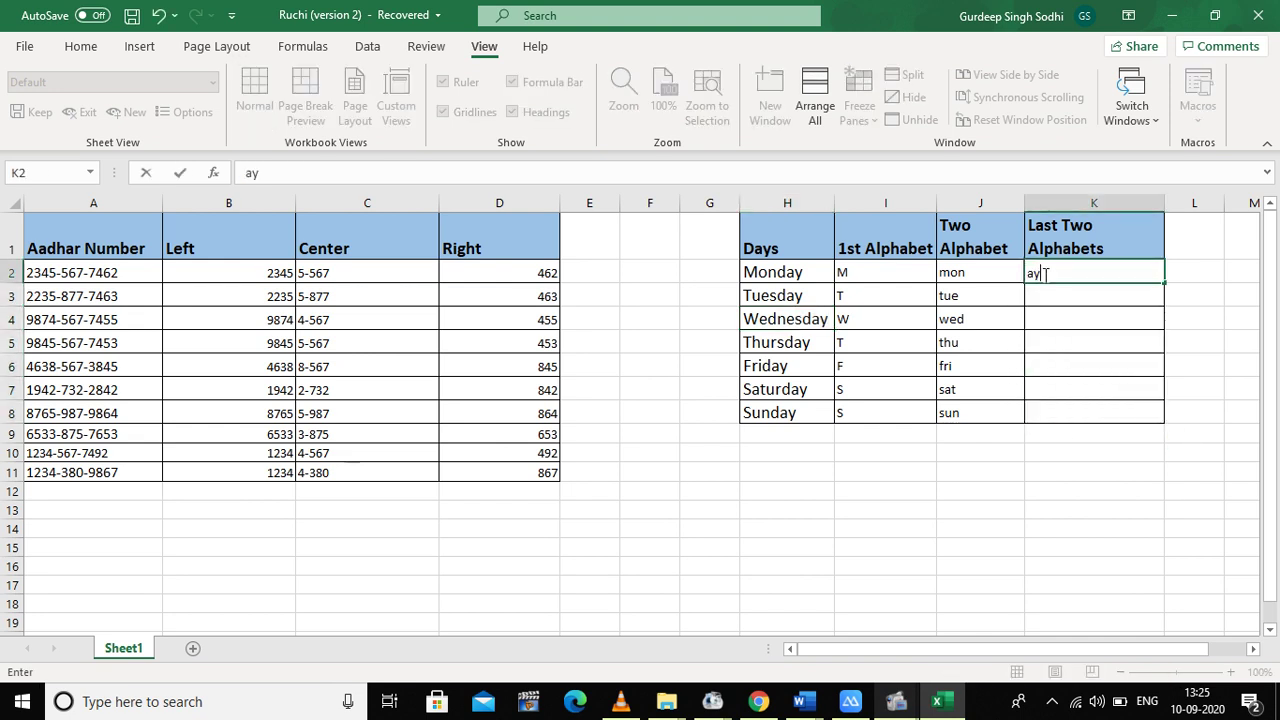
key("Return")
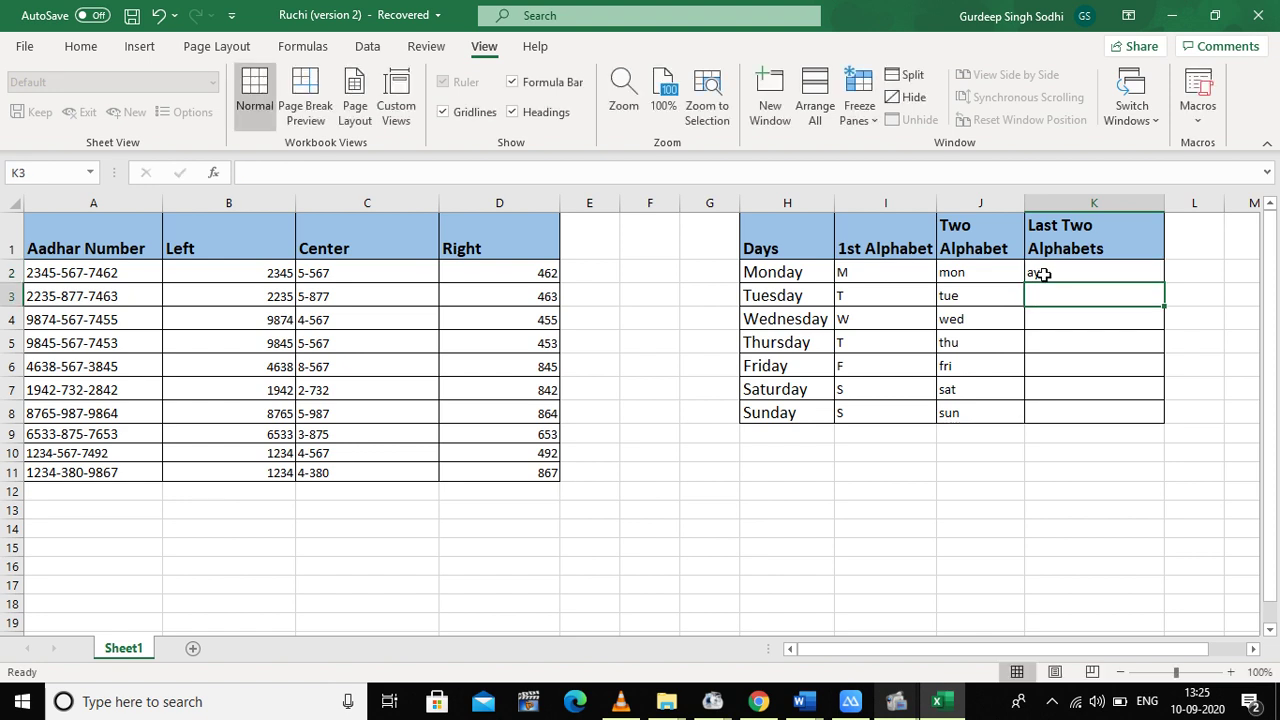
type("ay")
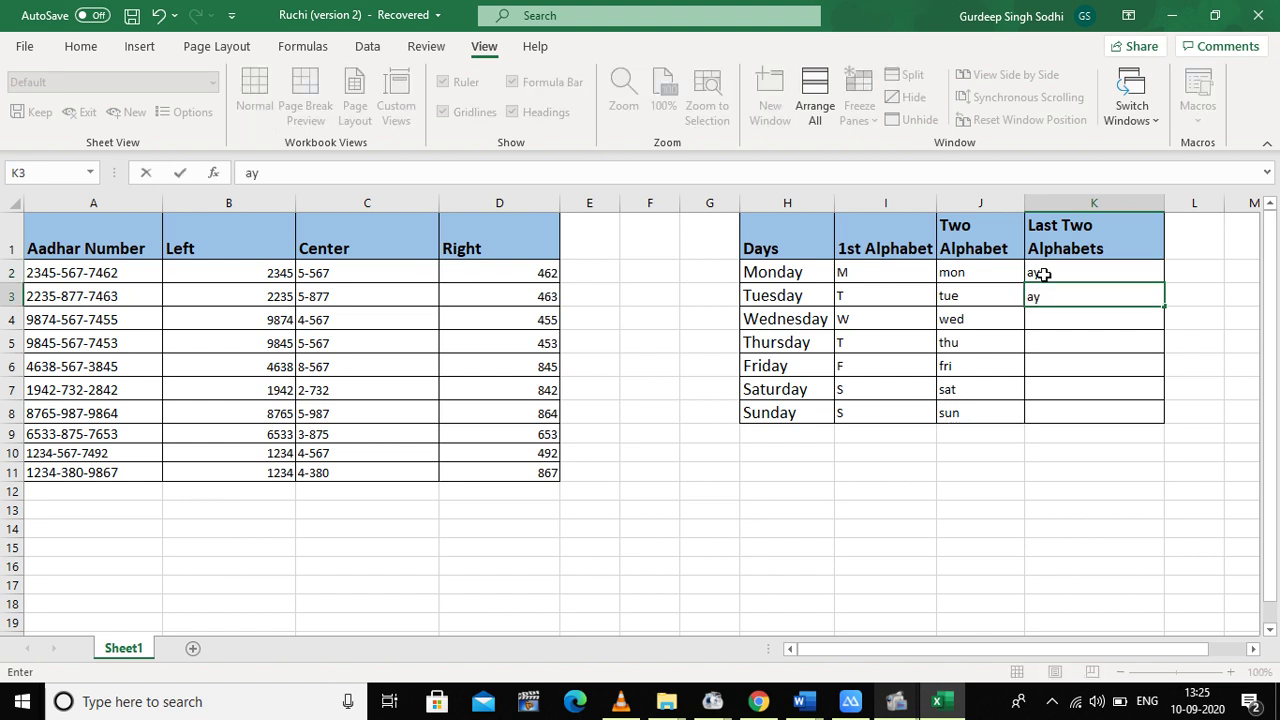
key("Return")
key("ctrl+e")
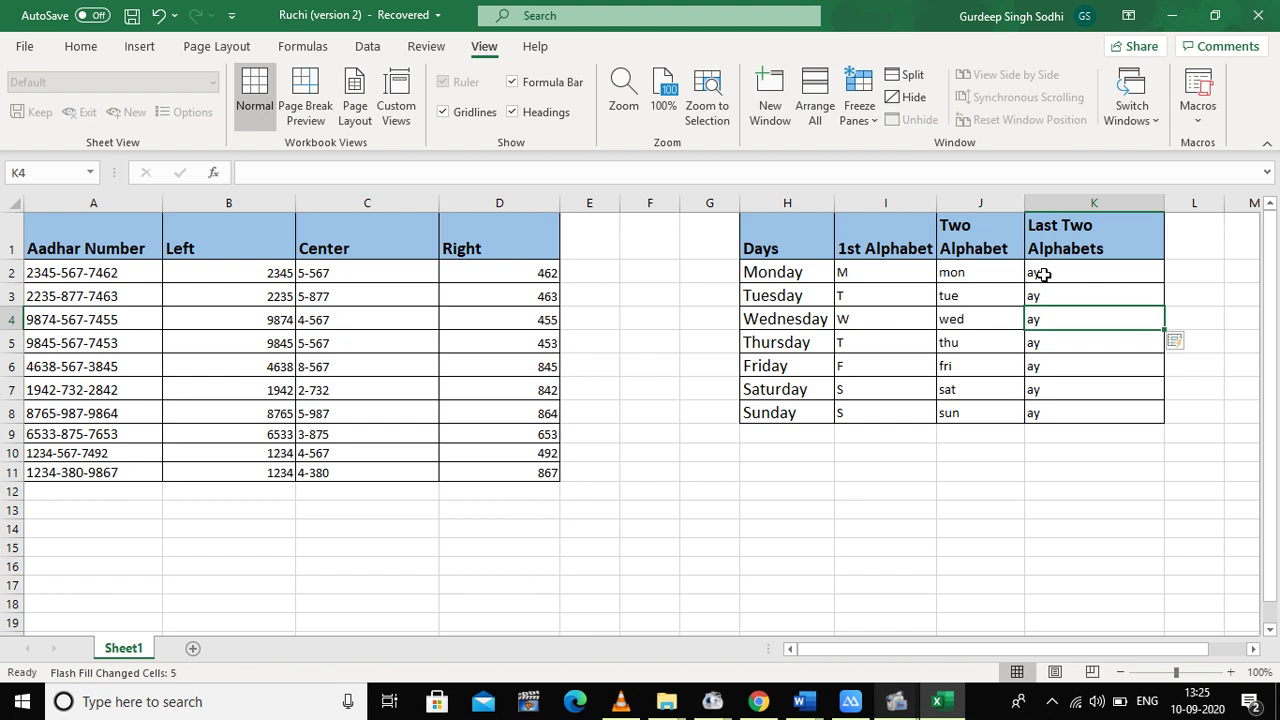
left_click_drag(1045, 274, 1074, 419)
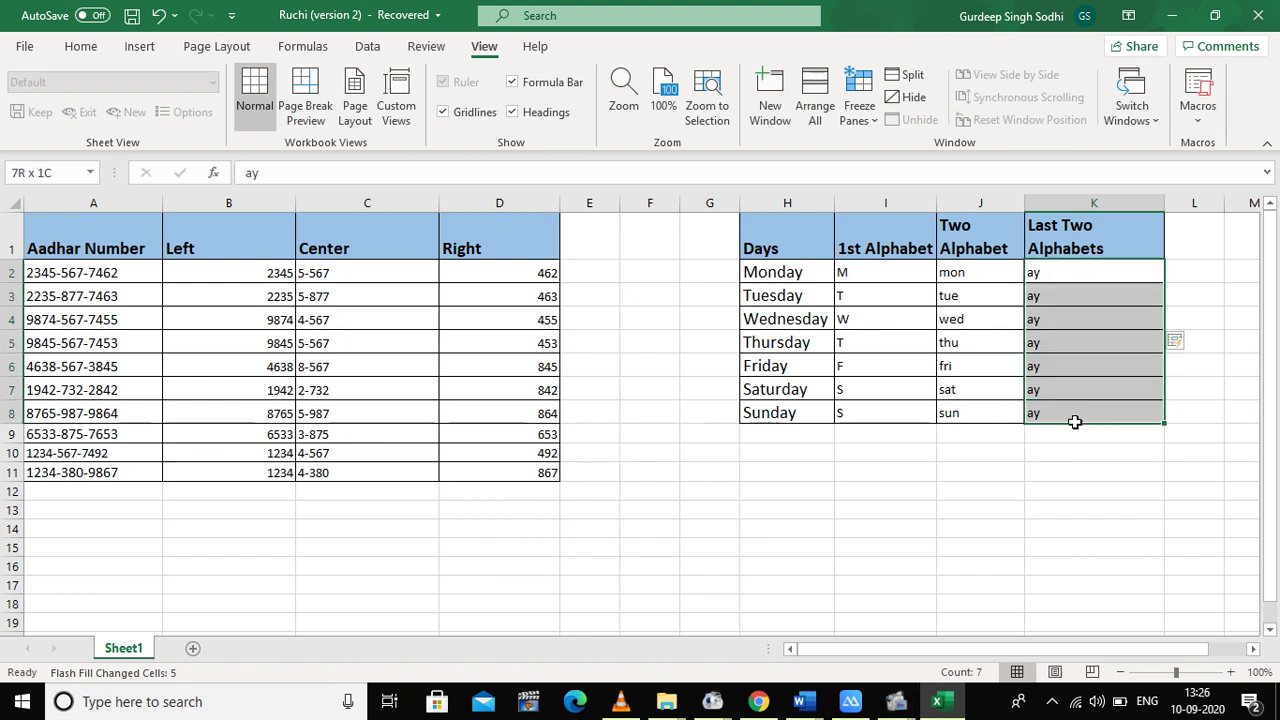
key("Delete")
Enter nday and sday in K2:K3 and Flash Fill the remaining four-letter day endings.
left_click(1049, 271)
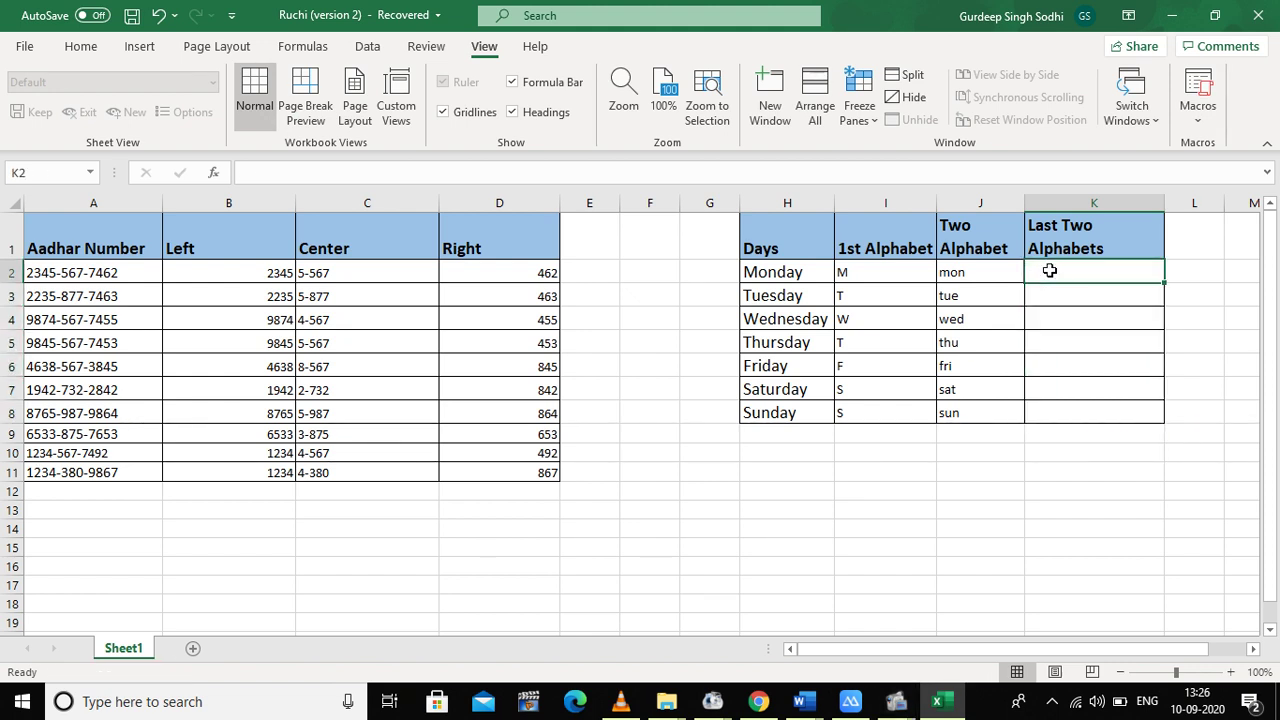
type("nday")
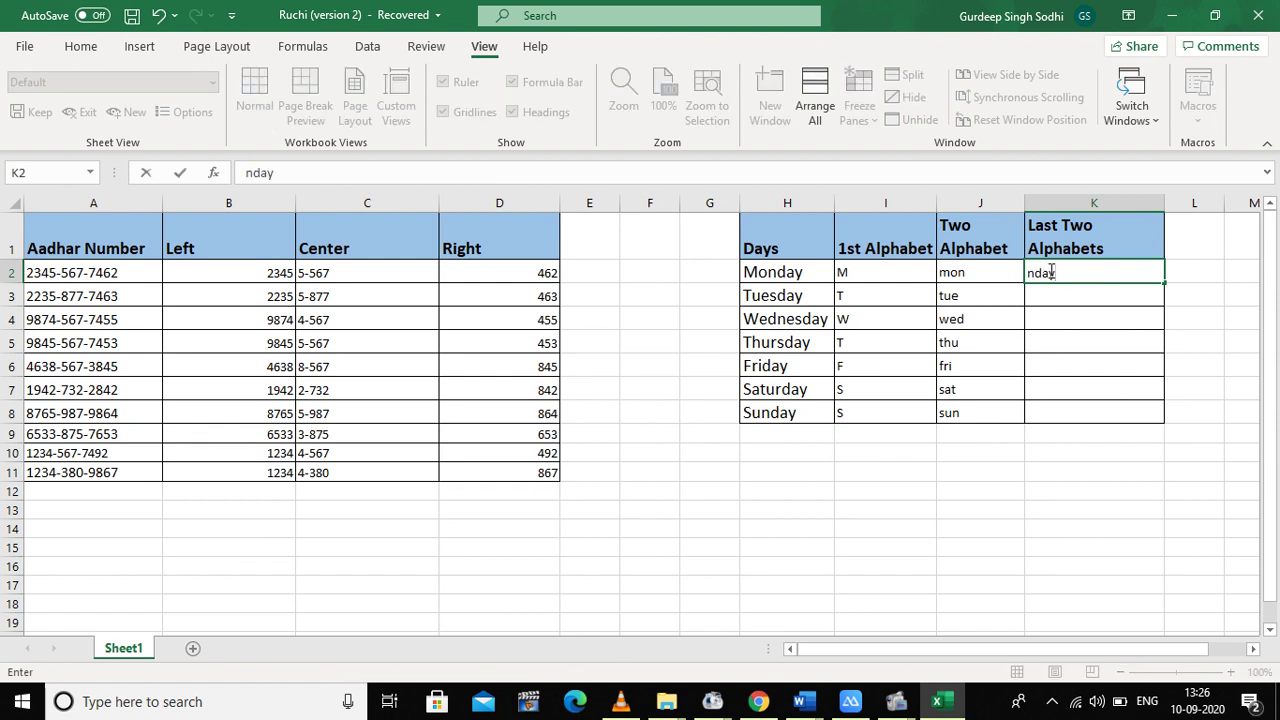
key("Return")
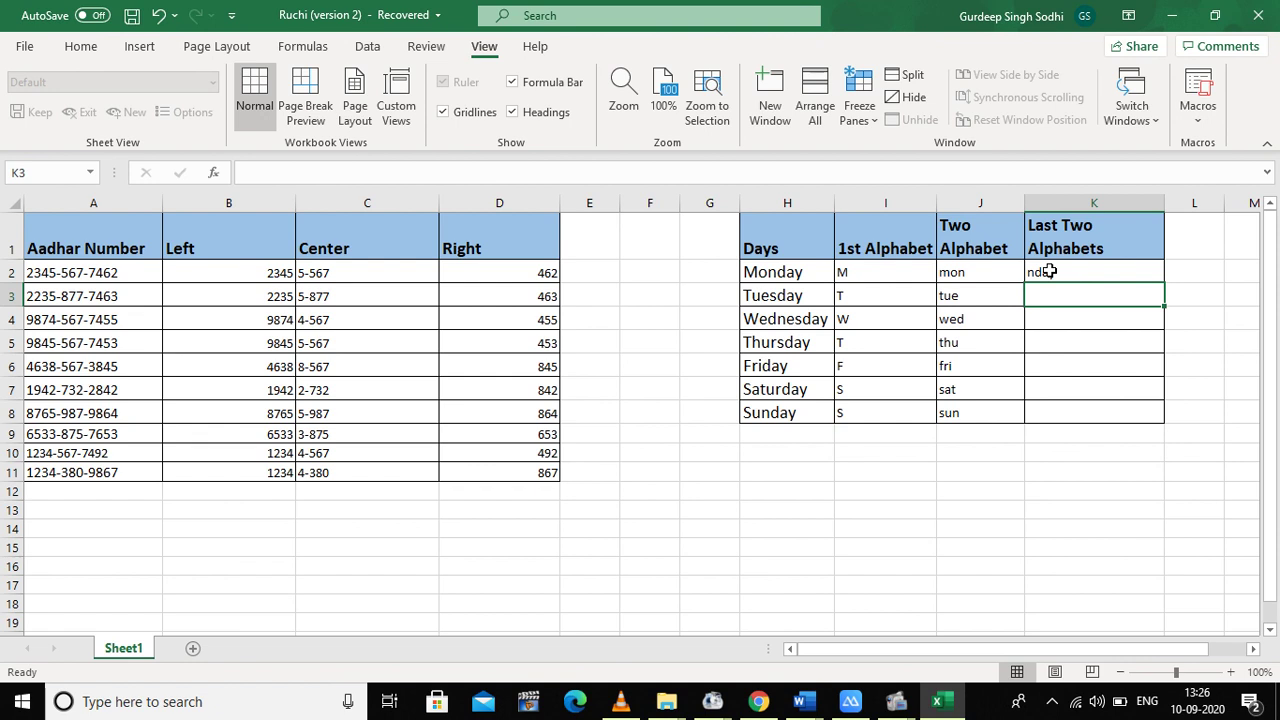
type("sday")
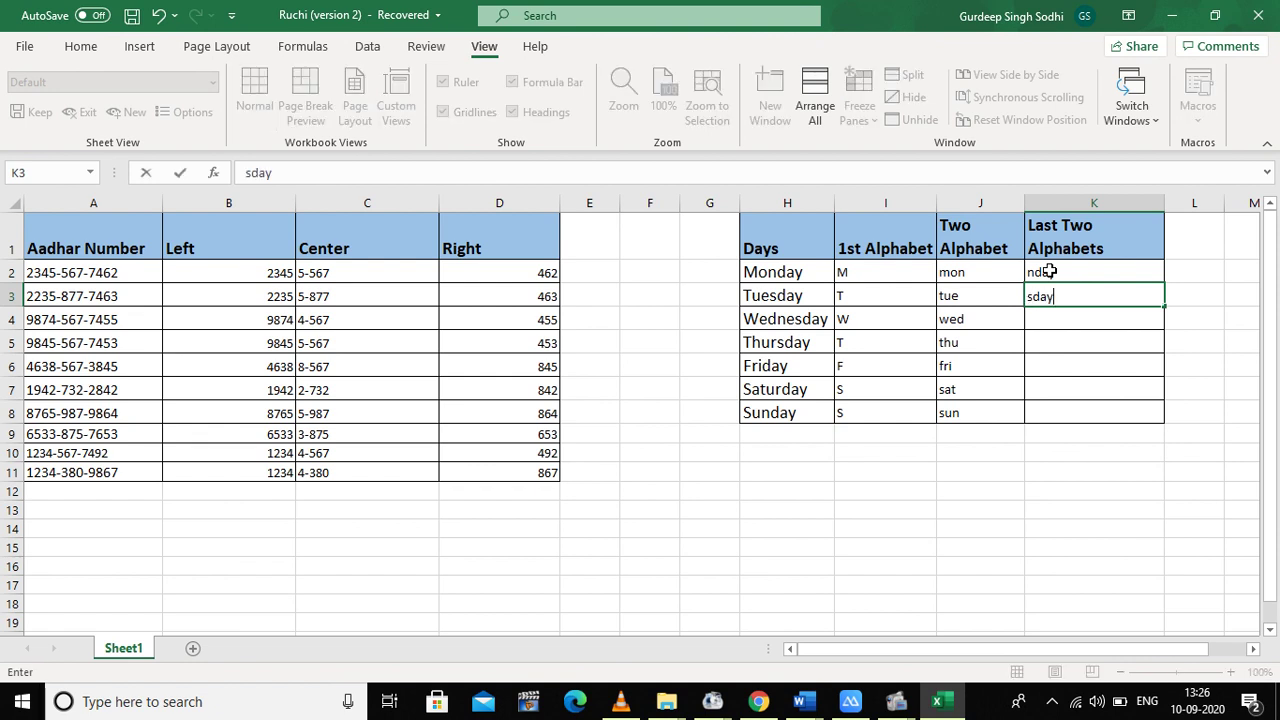
key("Return")
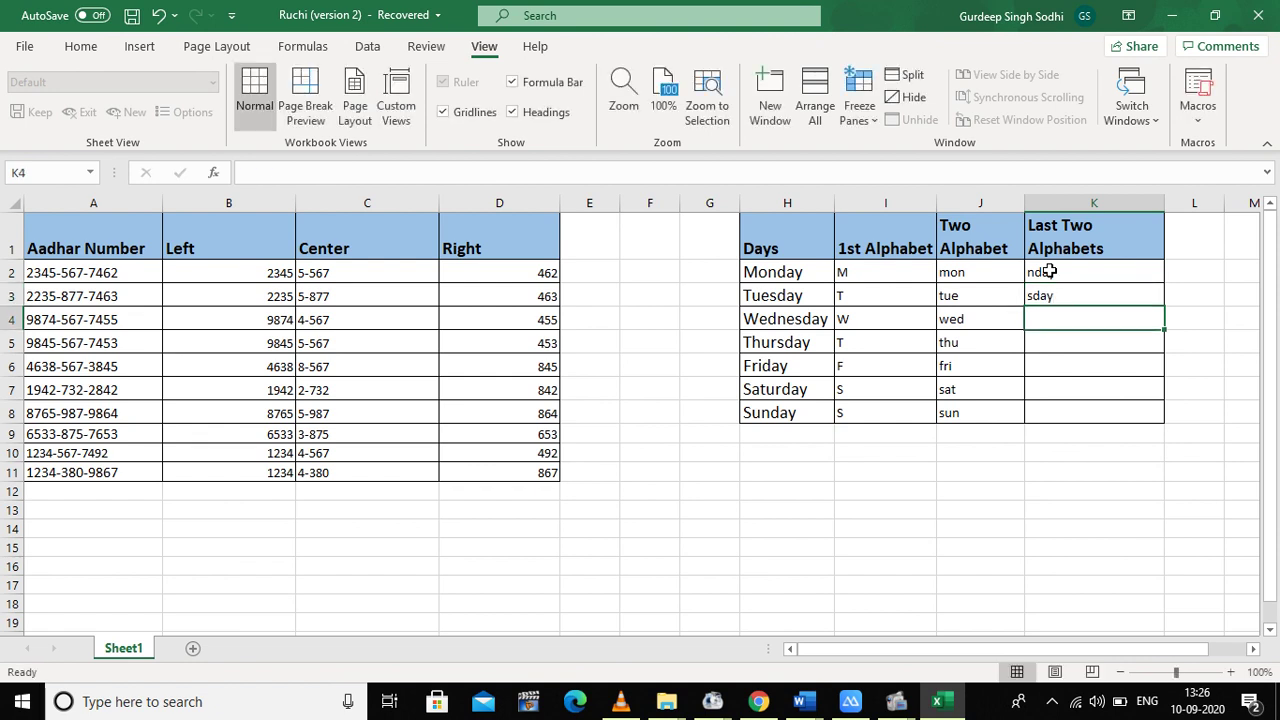
key("ctrl+e")
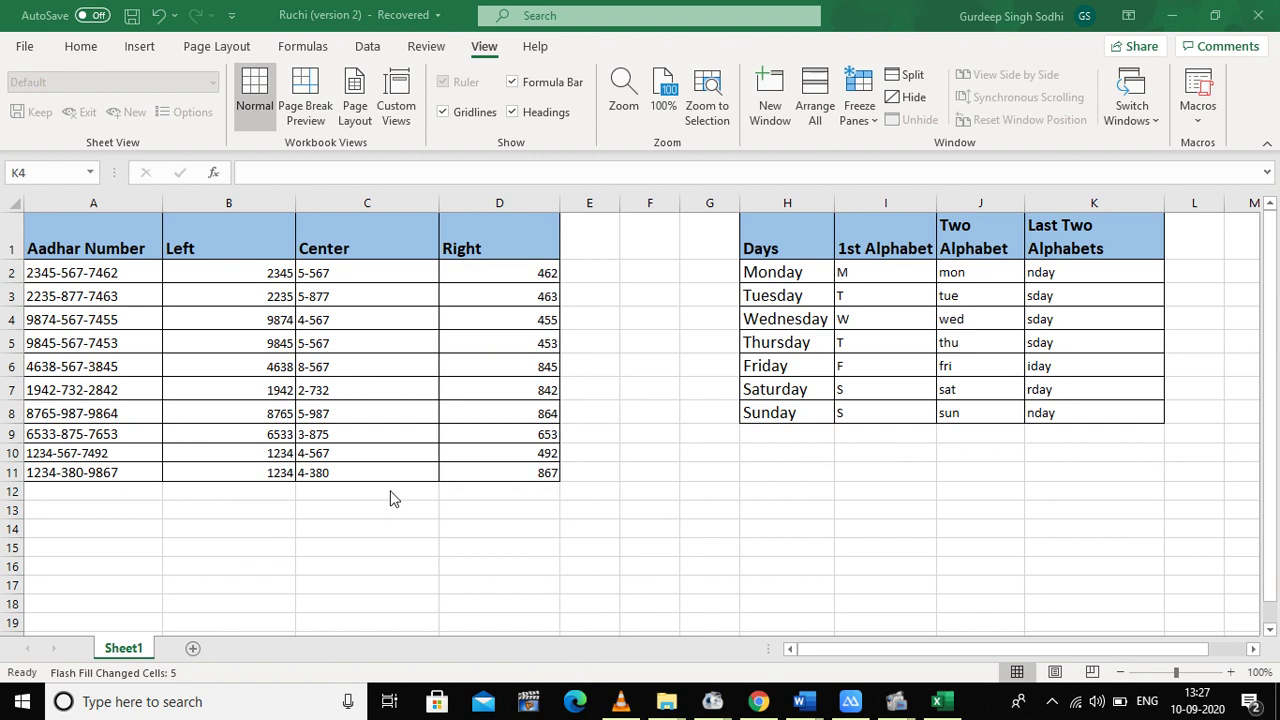
scroll(390, 500, "down", 3)
left_click(531, 314)
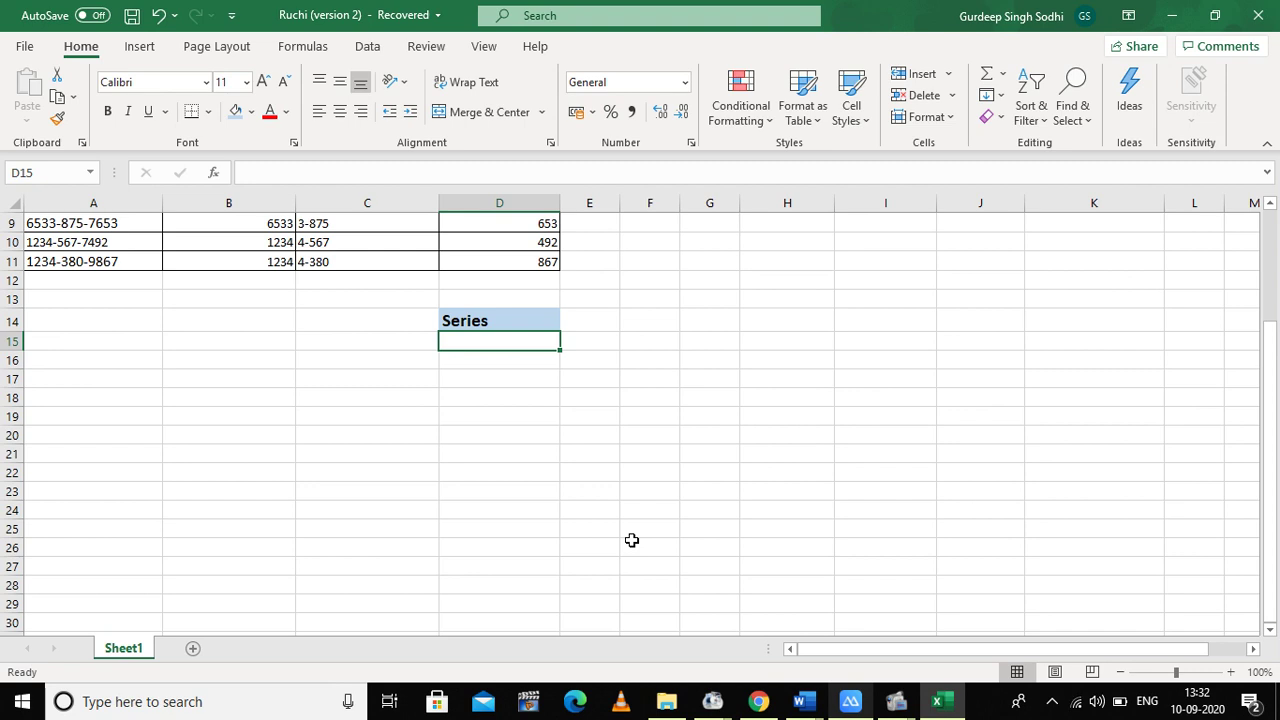
Enter Jan in D15 and fill it down to D28, giving Jan through Dec then Jan, Feb.
type("Jan")
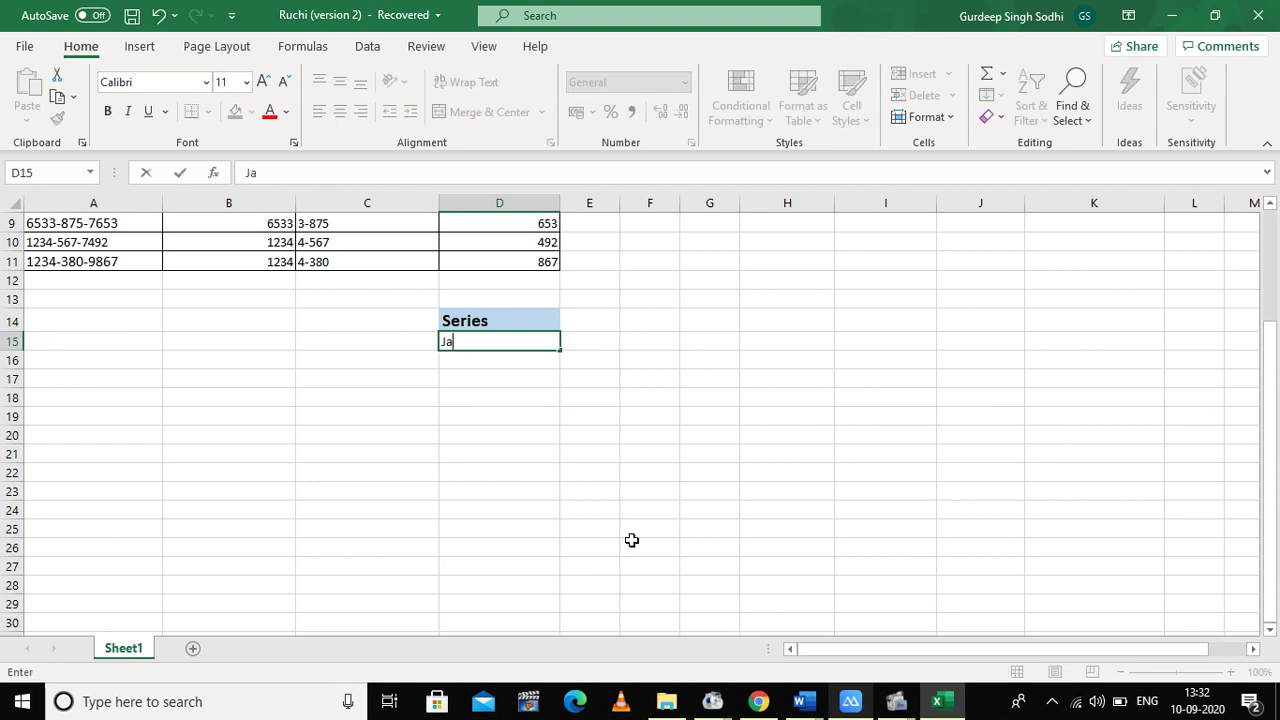
left_click(486, 398)
left_click(474, 345)
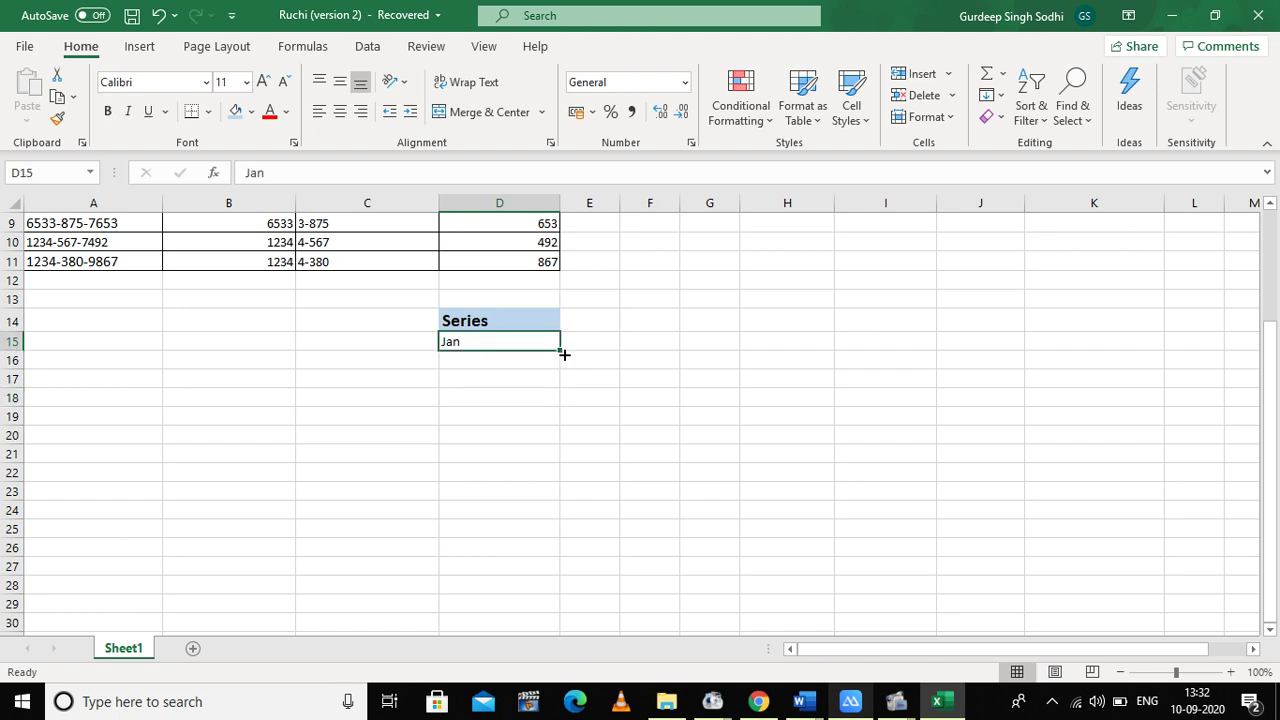
left_click_drag(560, 349, 560, 592)
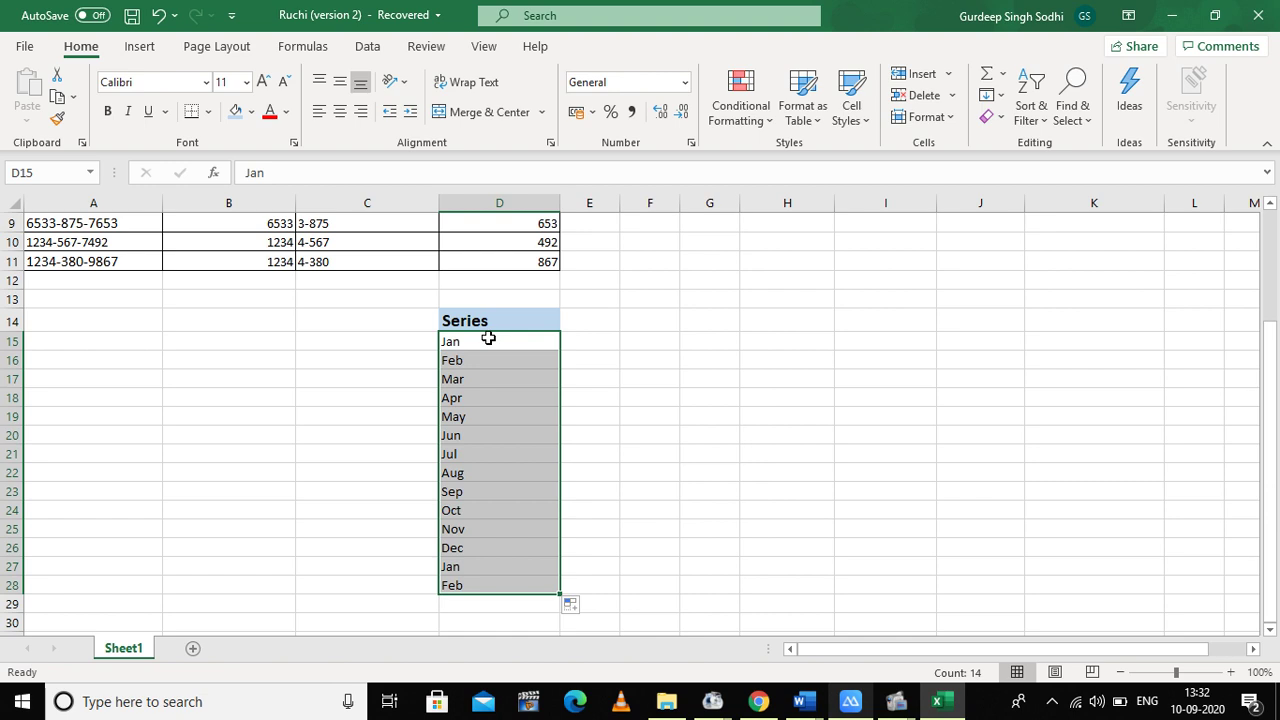
Enter Monday in E15 and fill weekday names down to E27, widening the column.
left_click(634, 340)
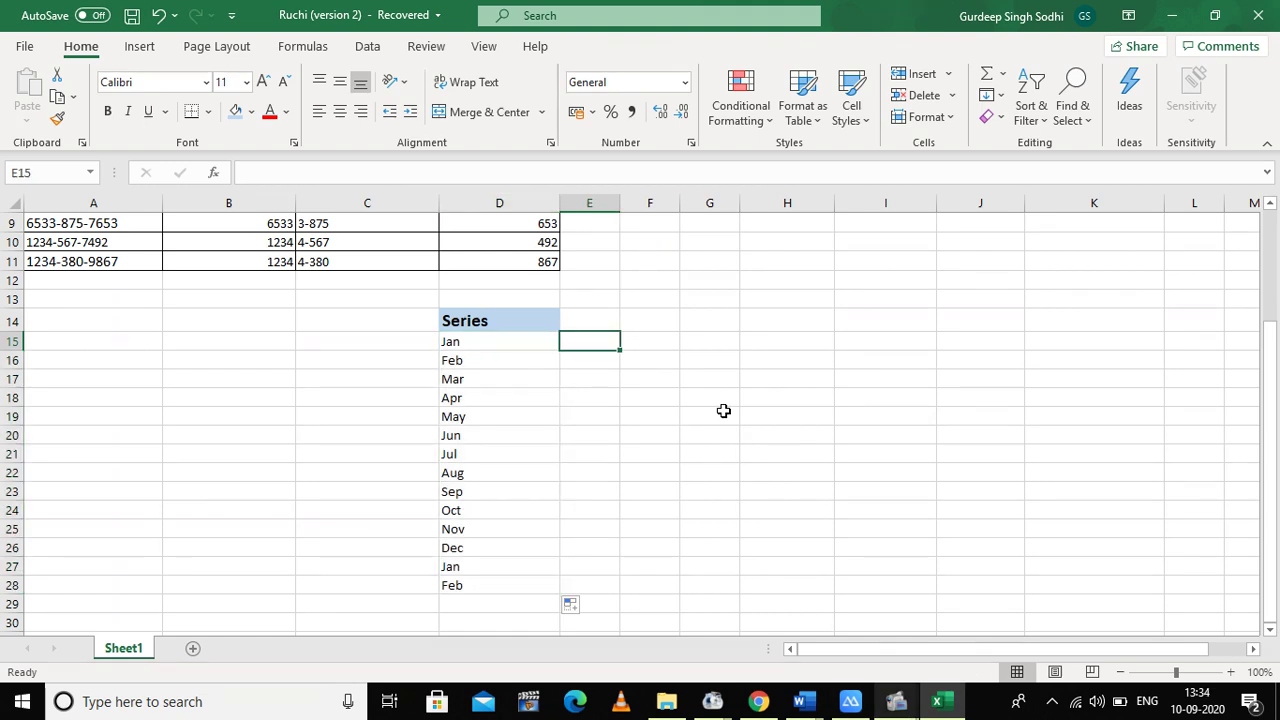
type("Monday")
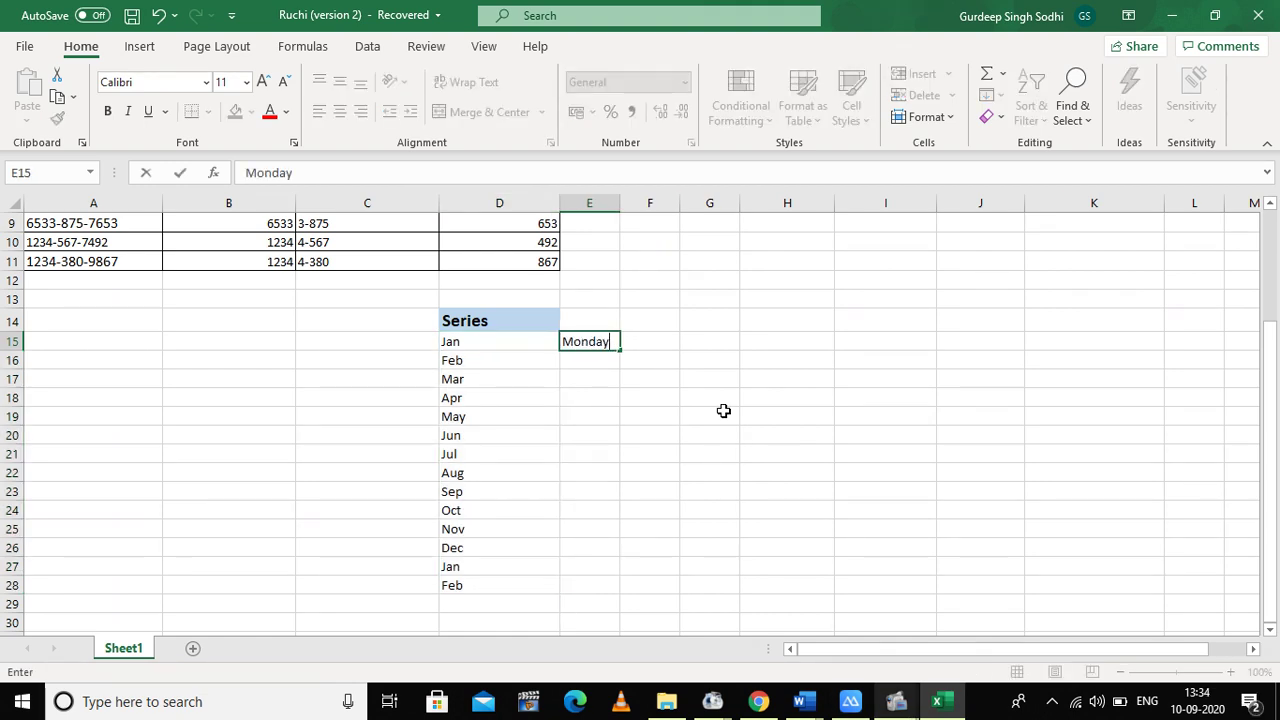
left_click(577, 374)
left_click(576, 344)
left_click_drag(618, 353, 614, 571)
left_click_drag(617, 210, 673, 212)
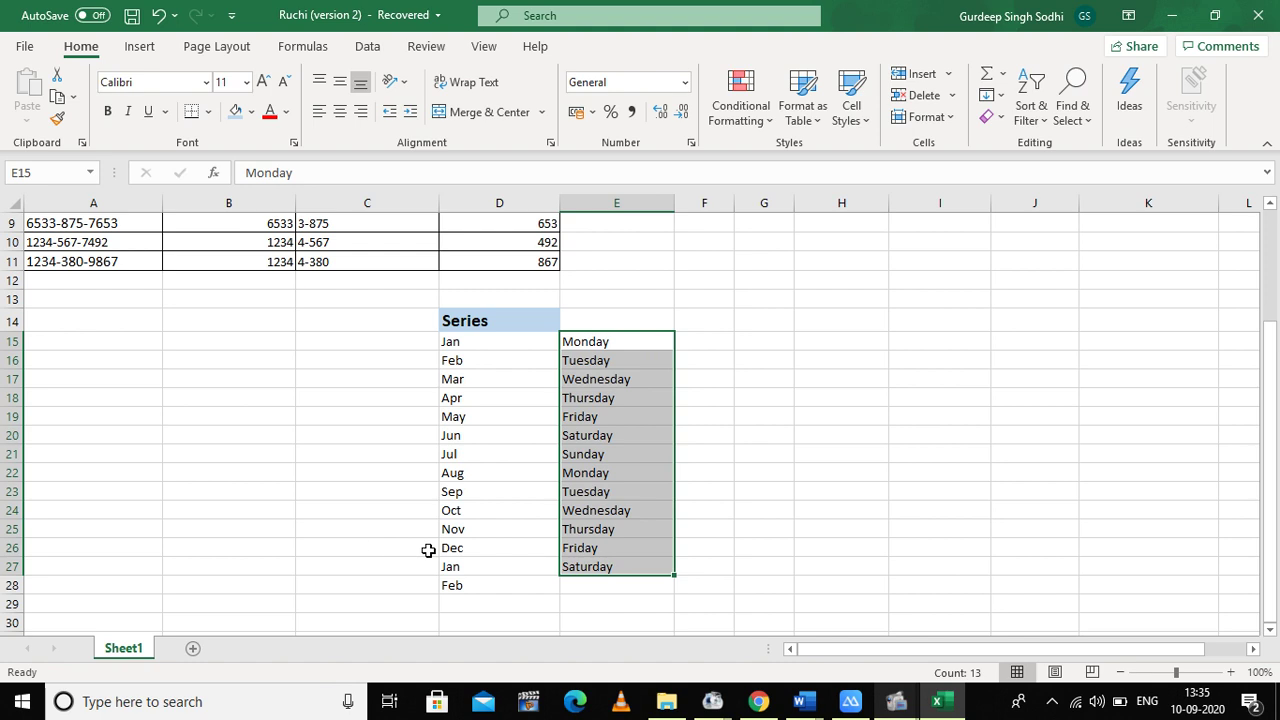
left_click(738, 342)
left_click(714, 340)
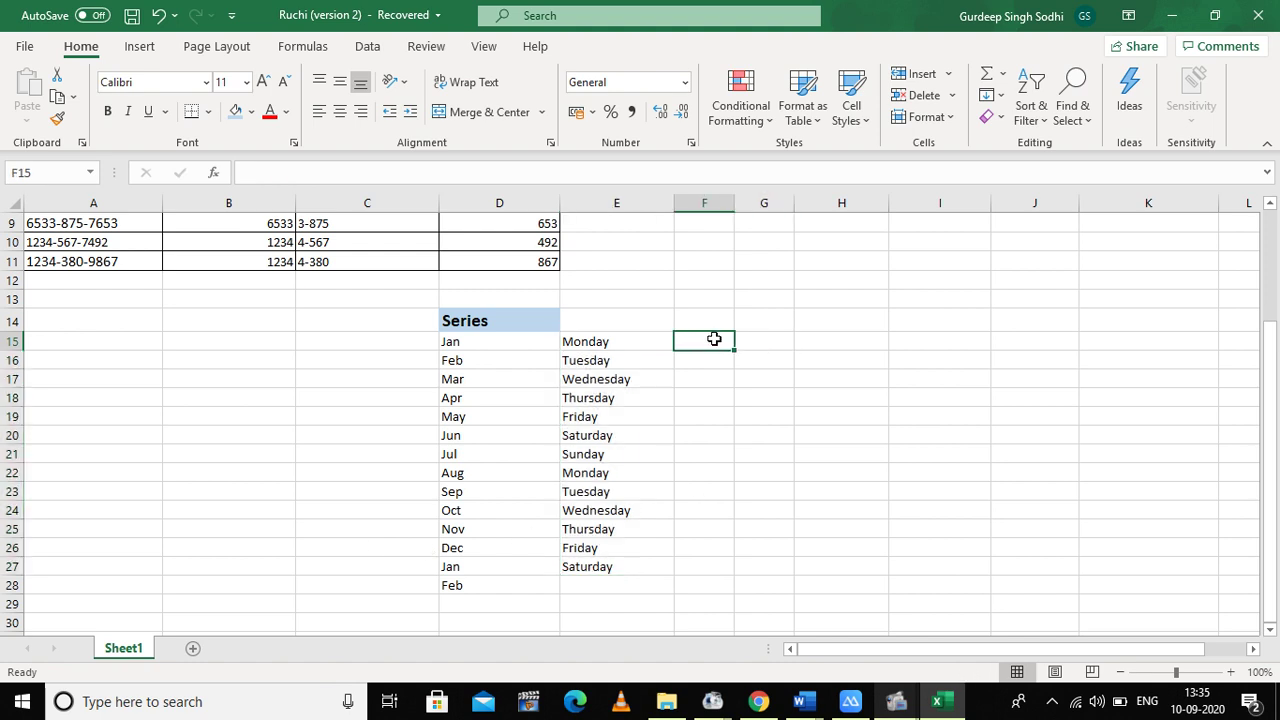
Widen column F and open Edit Custom Lists from the Advanced page of Excel Options.
left_click_drag(734, 203, 772, 204)
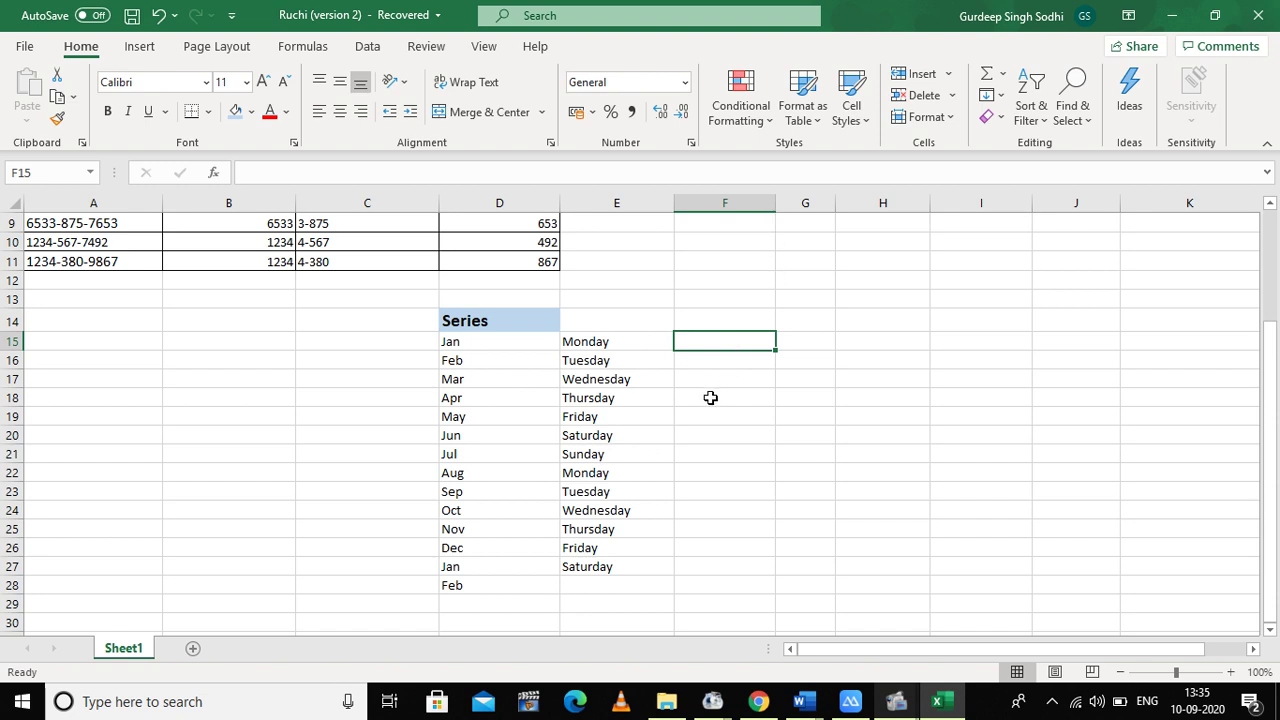
left_click(26, 50)
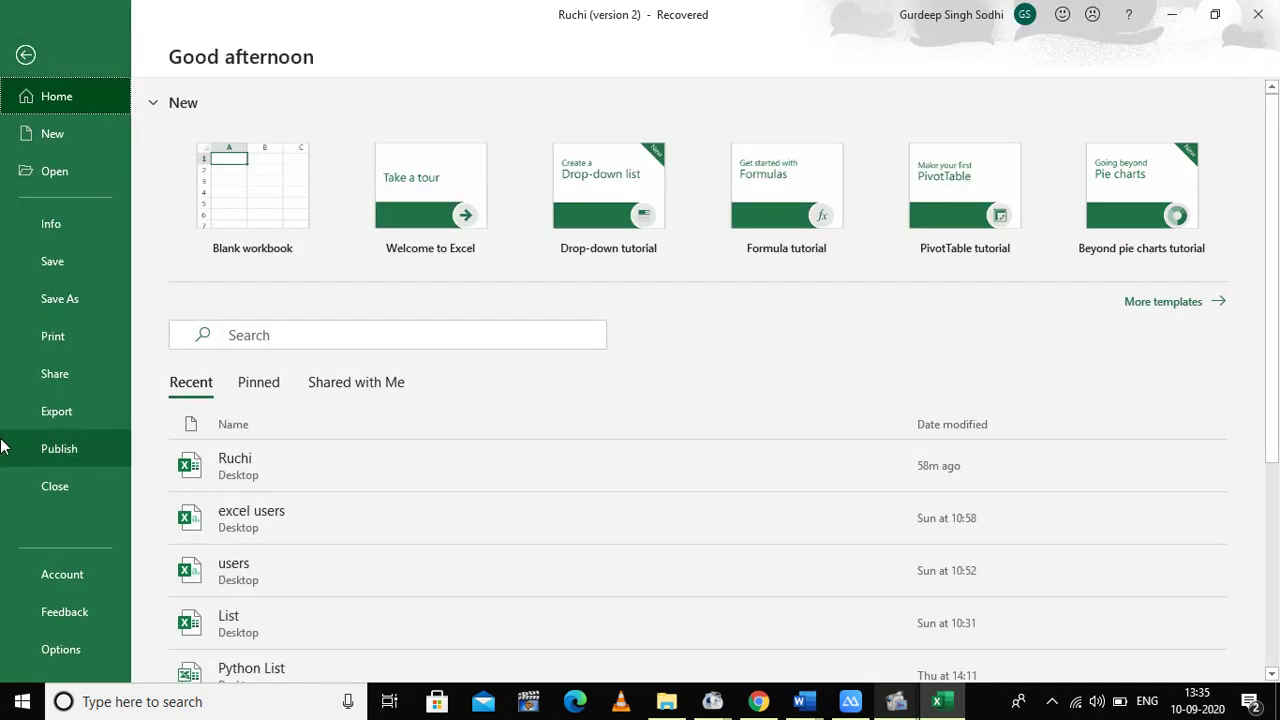
left_click(62, 651)
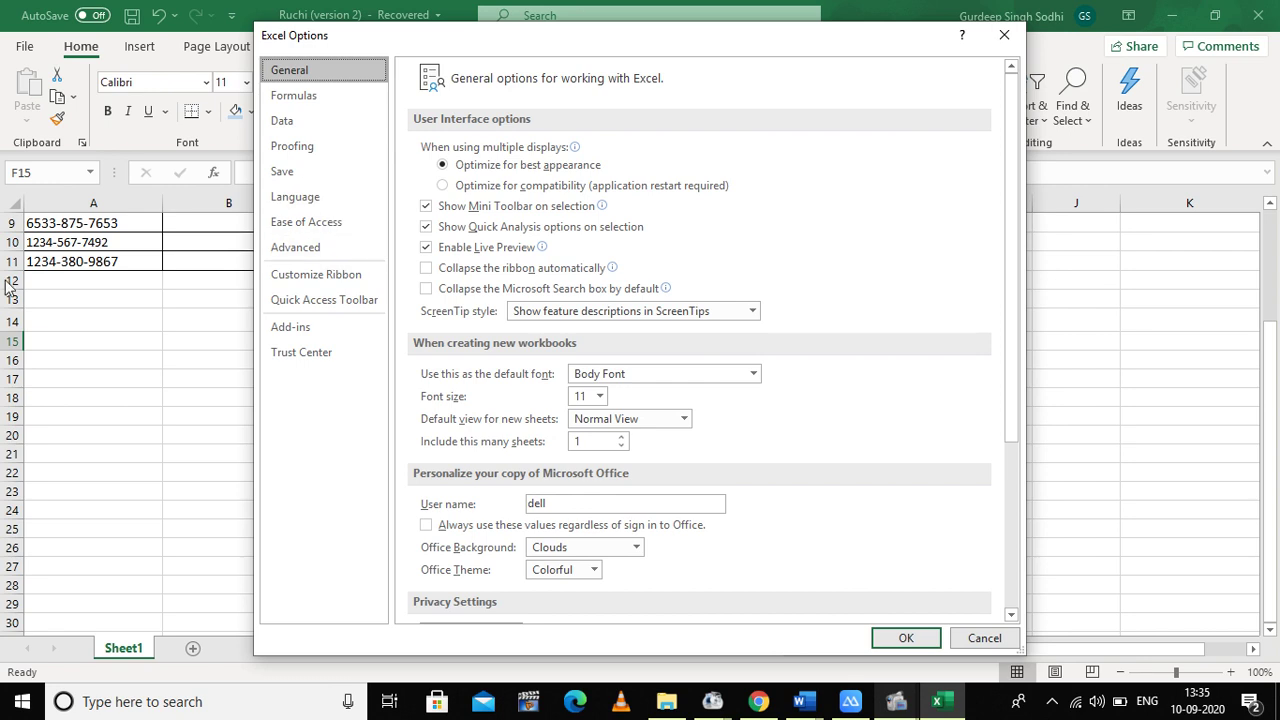
left_click(303, 259)
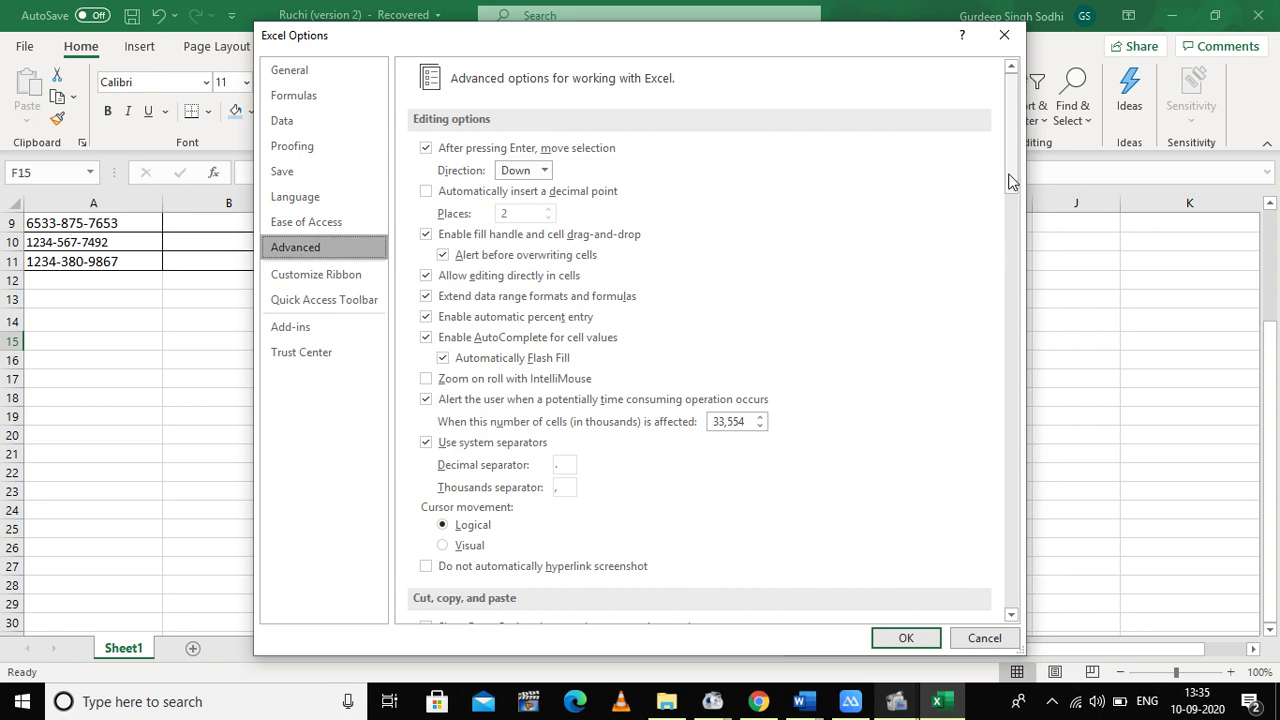
left_click_drag(1010, 180, 975, 601)
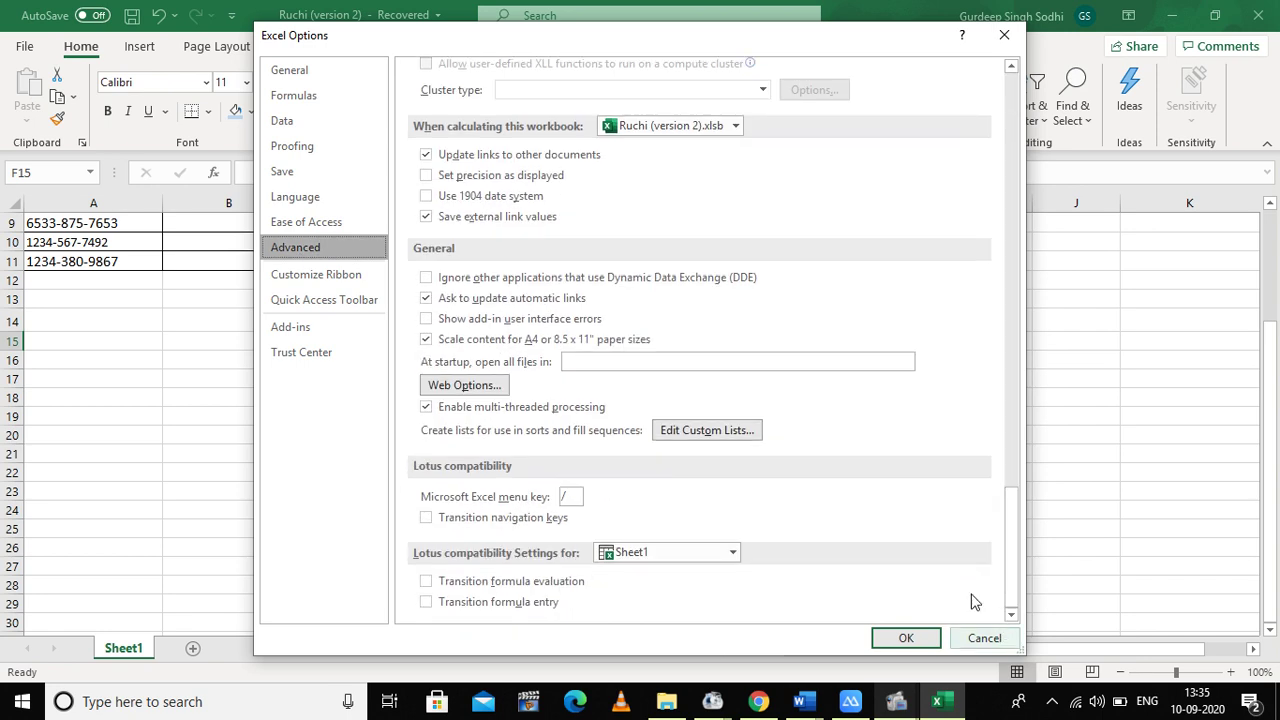
left_click(726, 447)
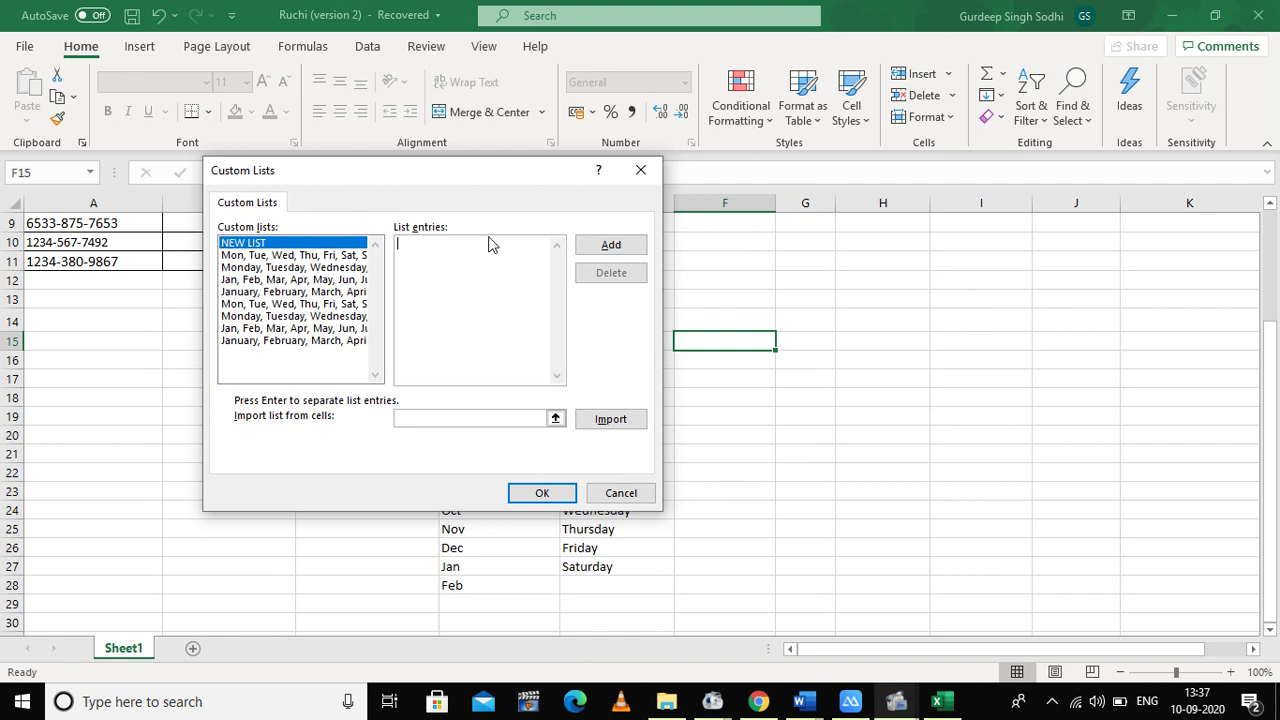
Add a new custom list India, US, UK, Canada and confirm both option dialogs.
left_click(594, 254)
type("dia, US, UK, Candada")
left_click(556, 493)
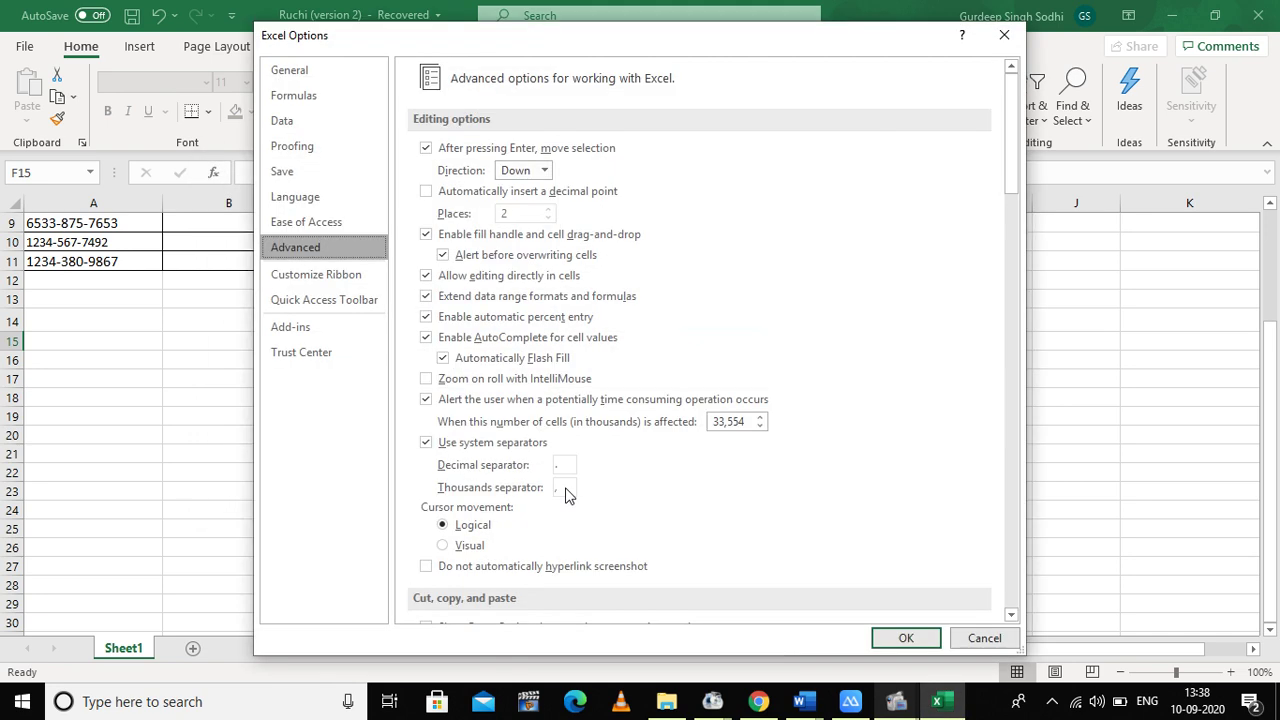
left_click(901, 640)
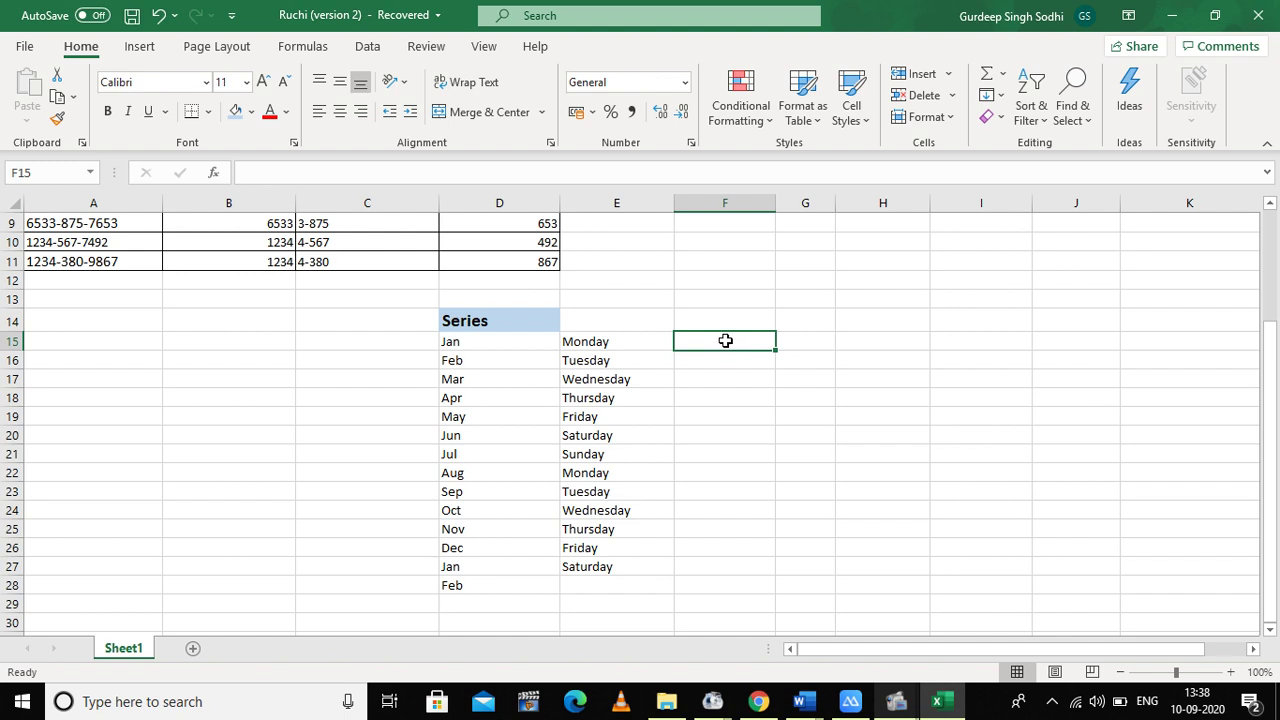
type("india")
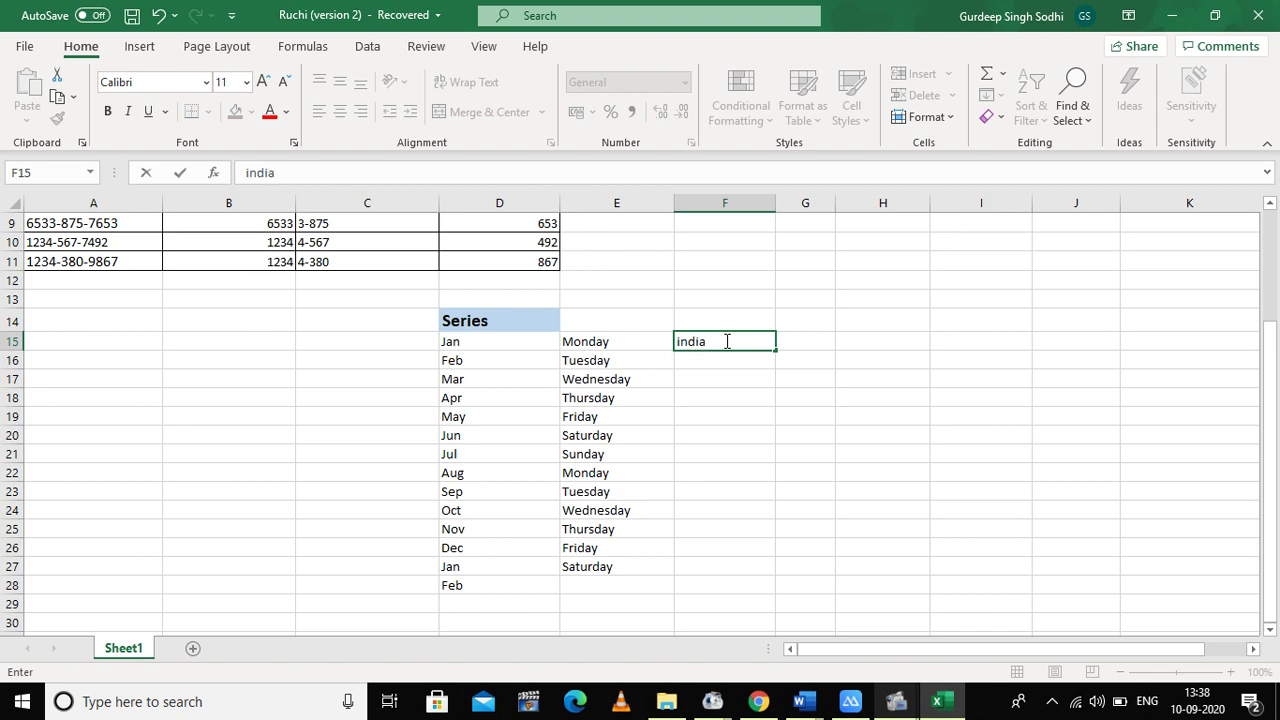
Commit india in F15 and fill down to F23 as us, uk, canada repeating.
left_click(730, 386)
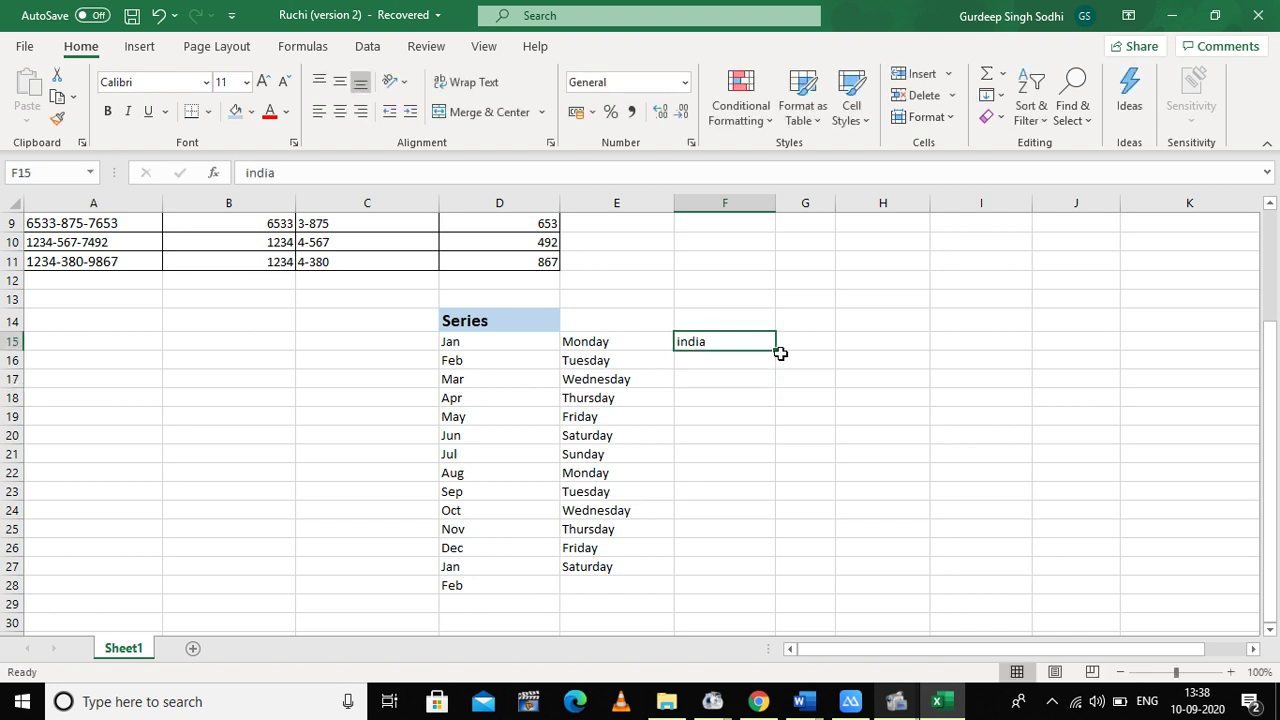
left_click_drag(778, 352, 779, 487)
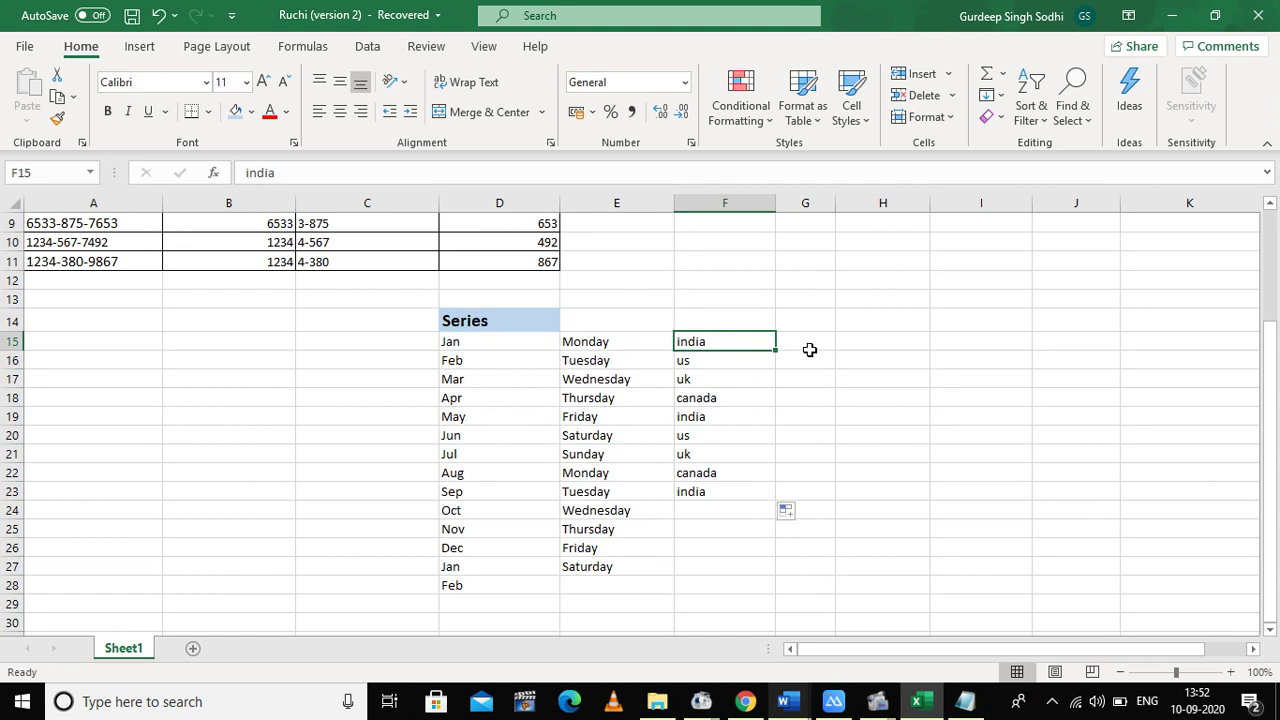
Create a new blank workbook, Book1.
left_click(25, 47)
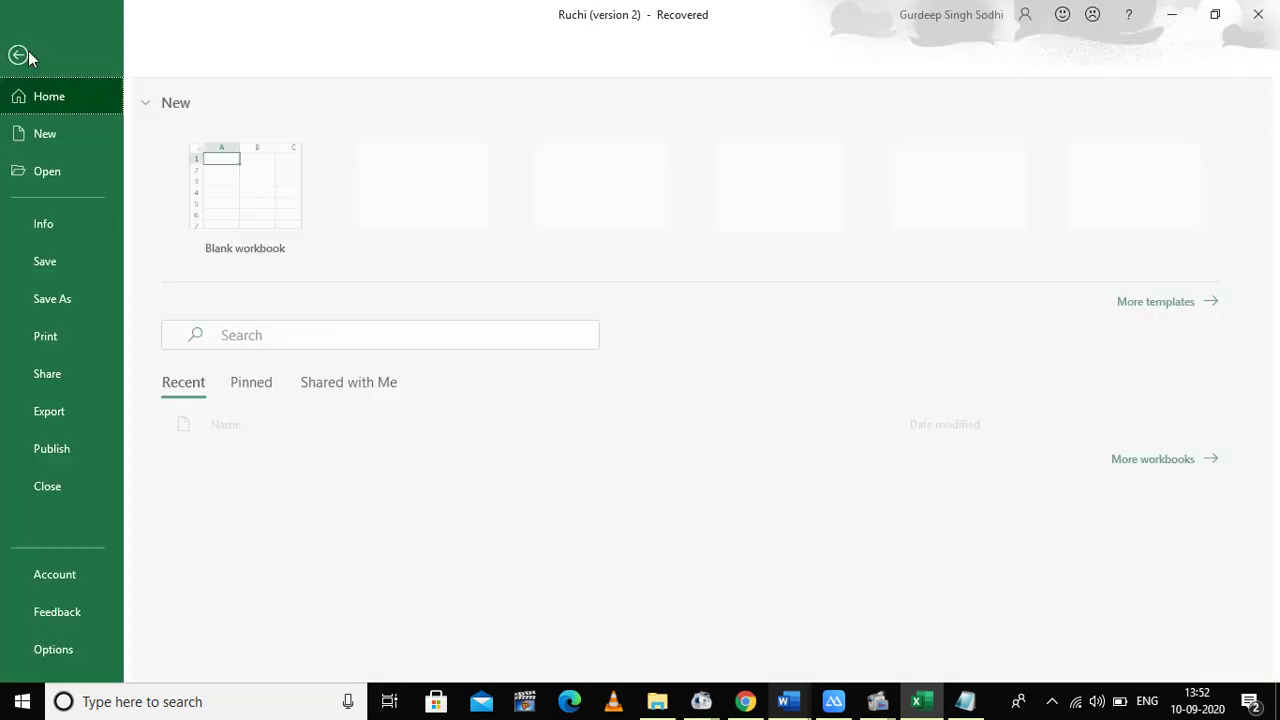
left_click(37, 135)
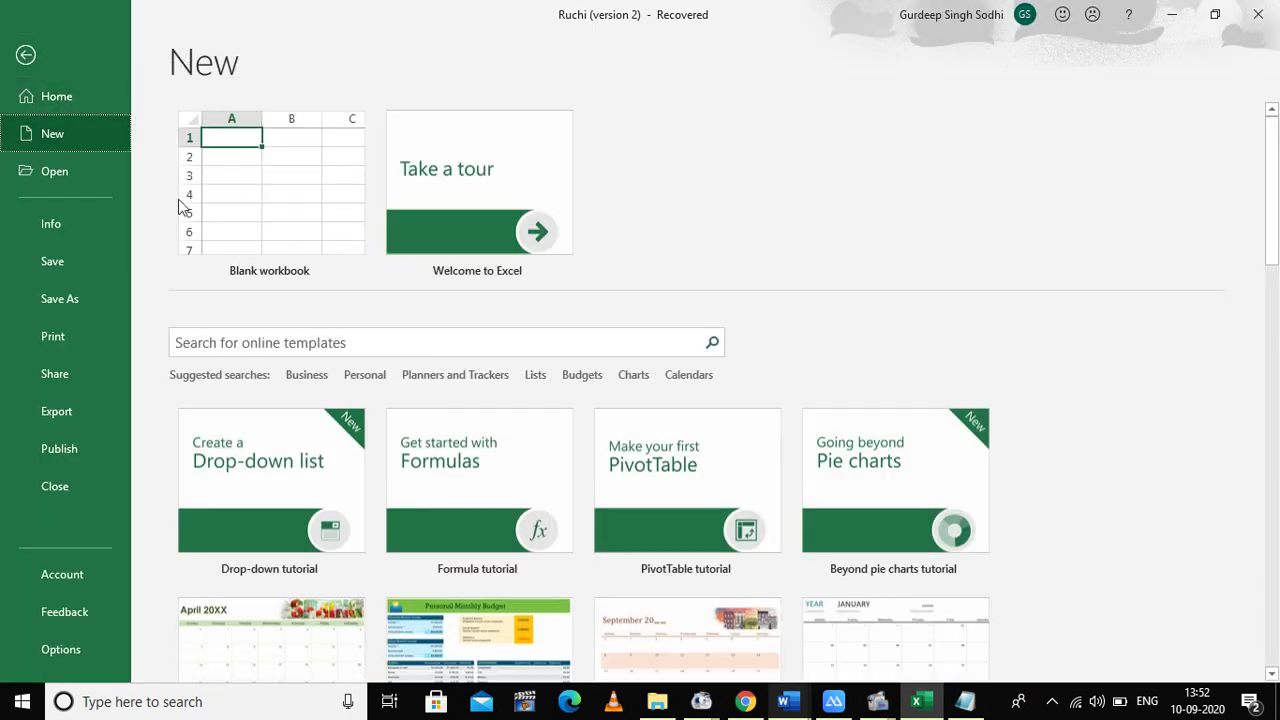
left_click(246, 185)
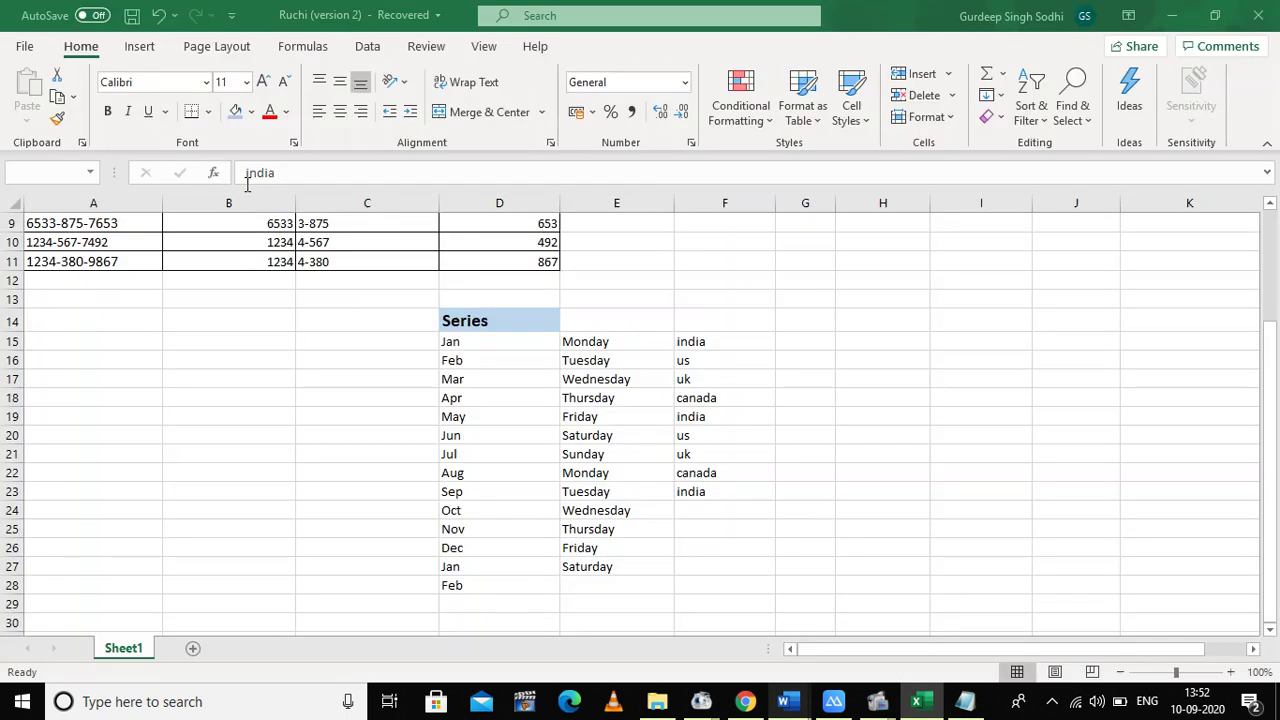
Enter india in D2 and fill it down to D14 with the custom country list.
left_click(210, 245)
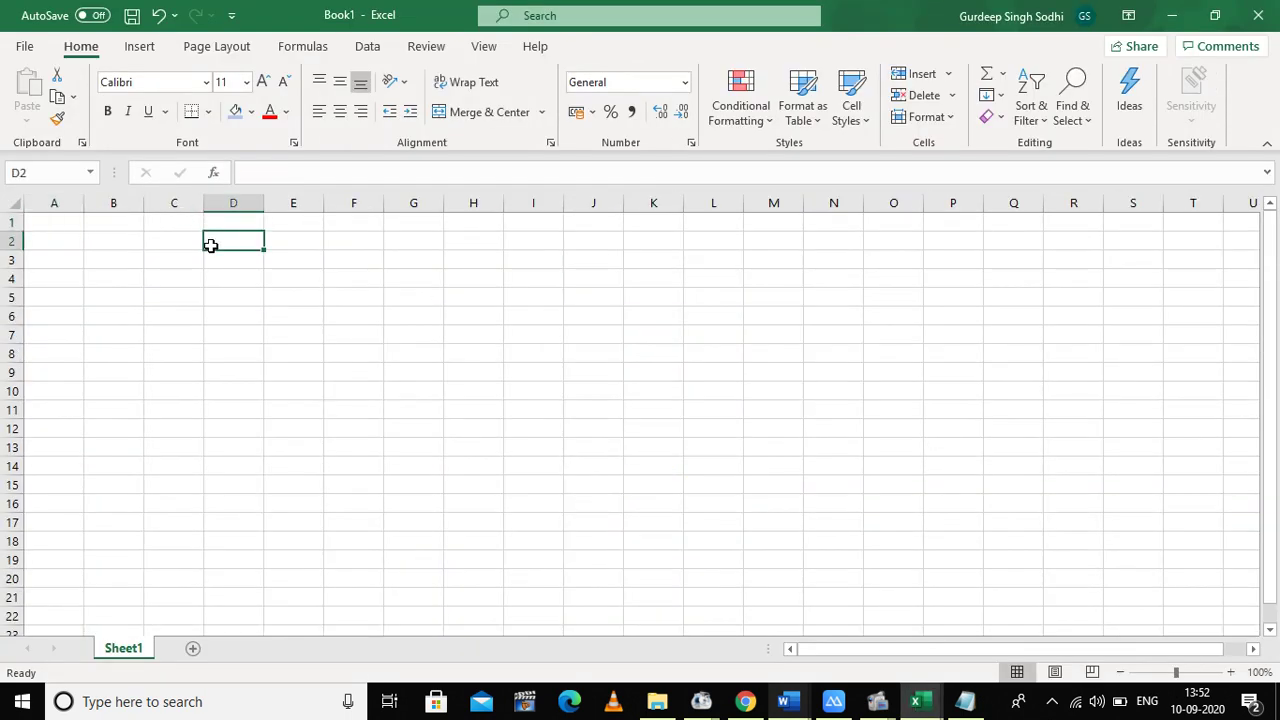
type("india")
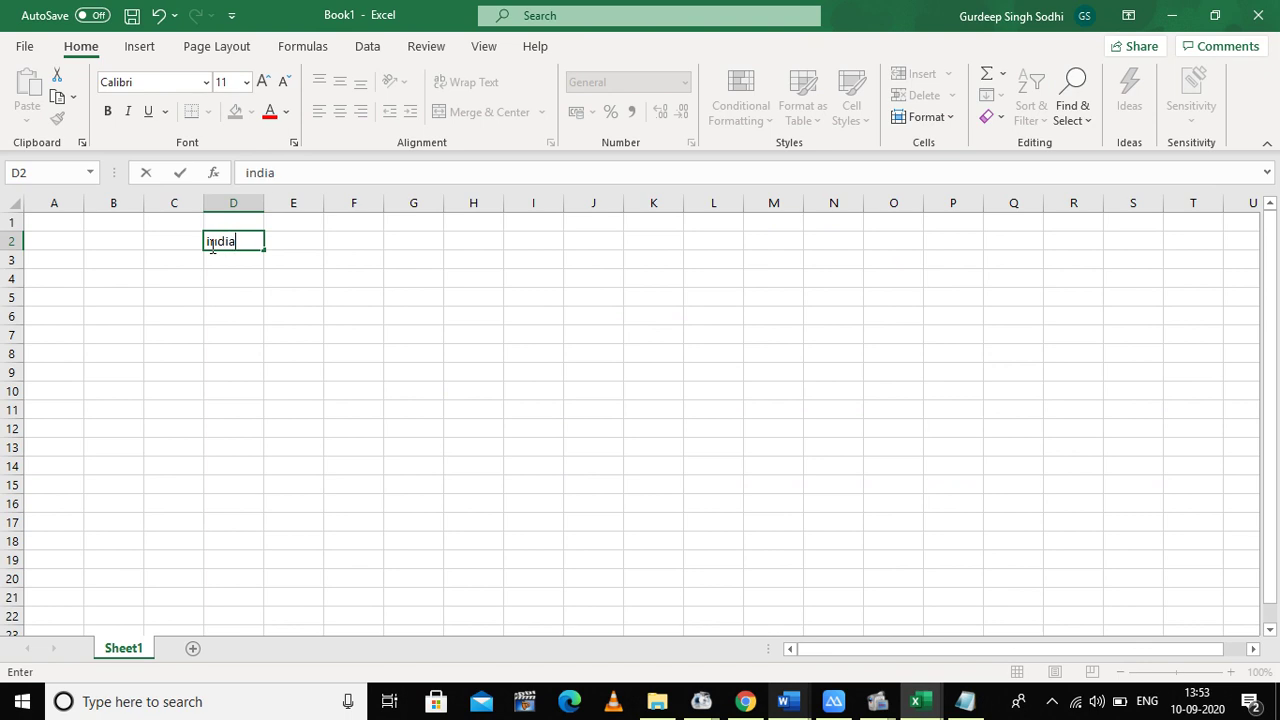
left_click(279, 313)
left_click(237, 243)
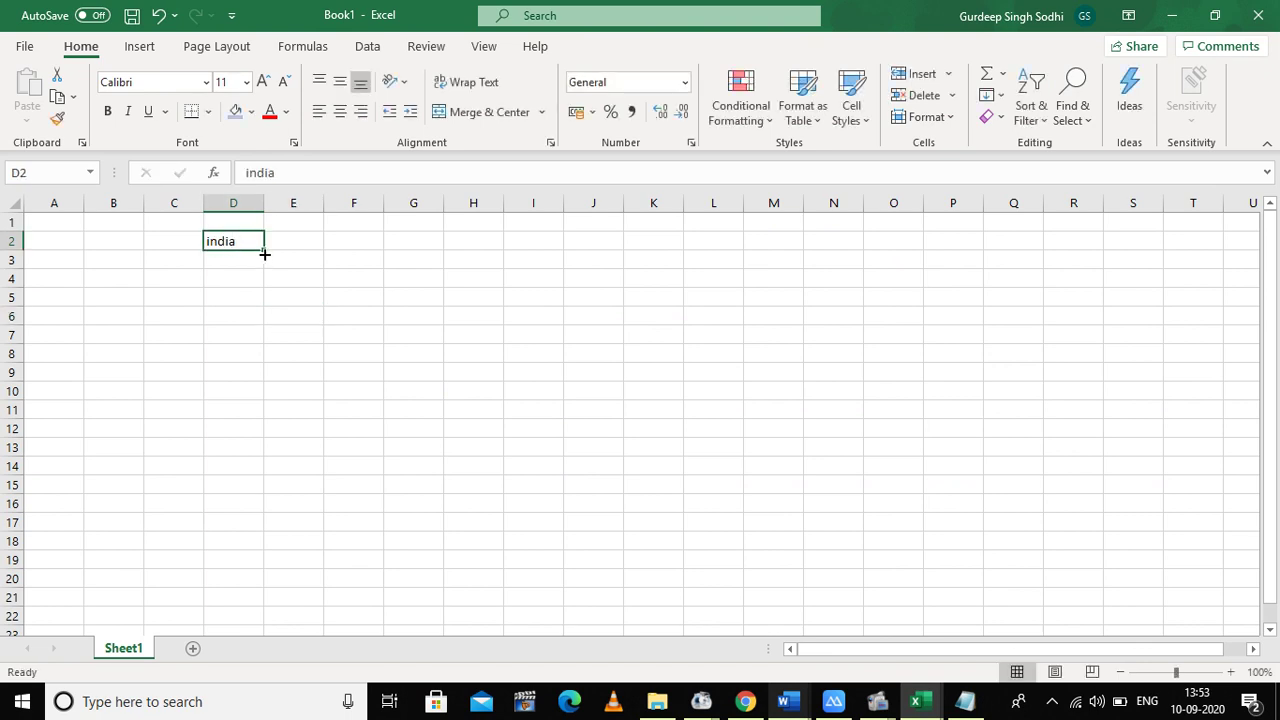
left_click_drag(263, 251, 248, 477)
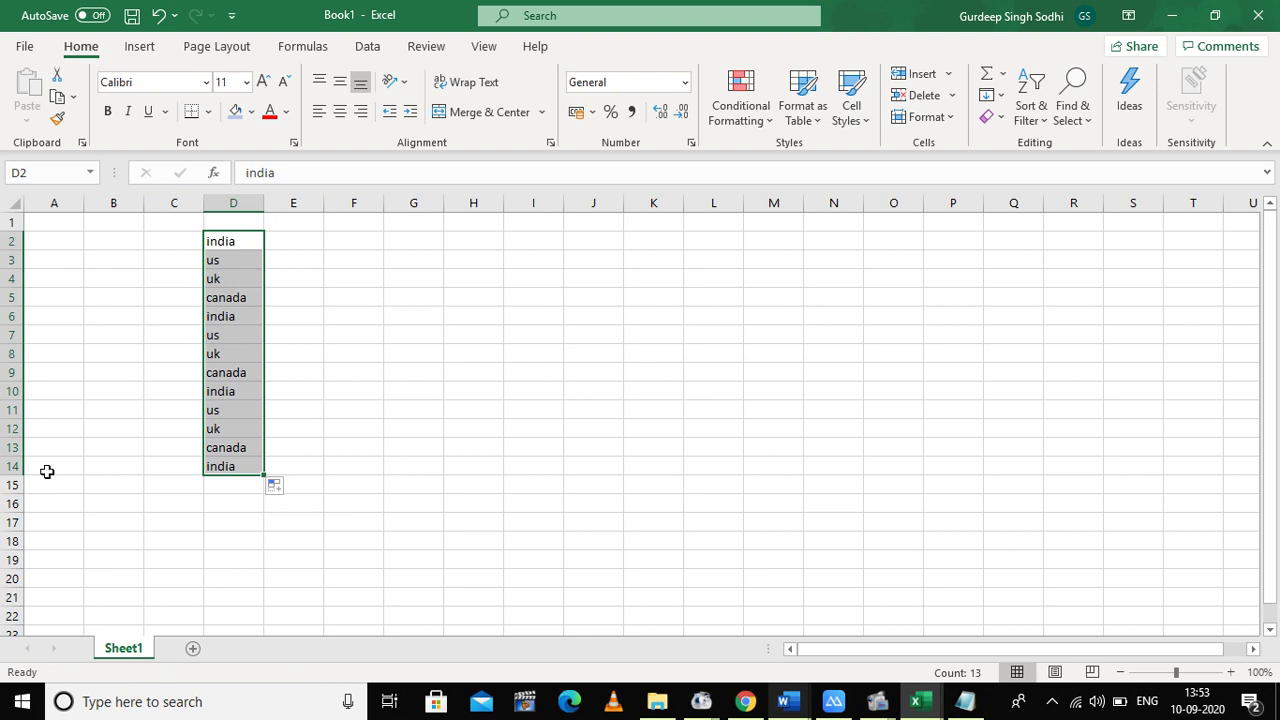
left_click(360, 406)
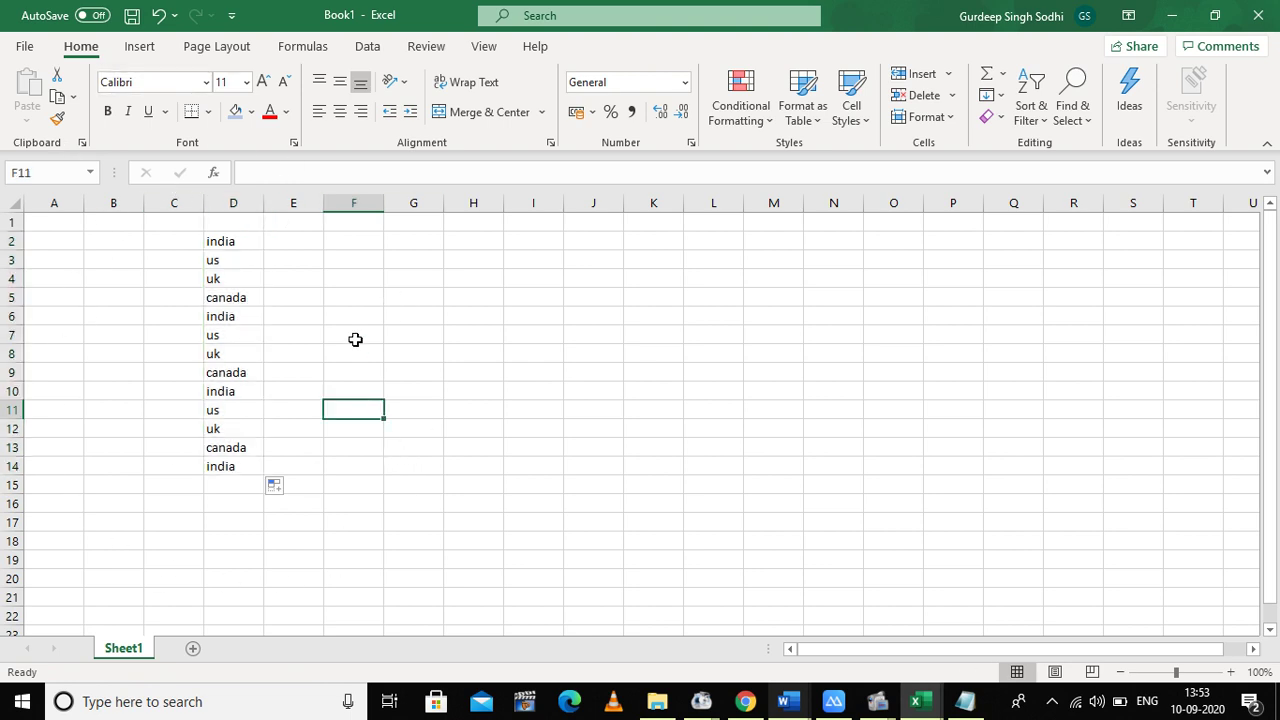